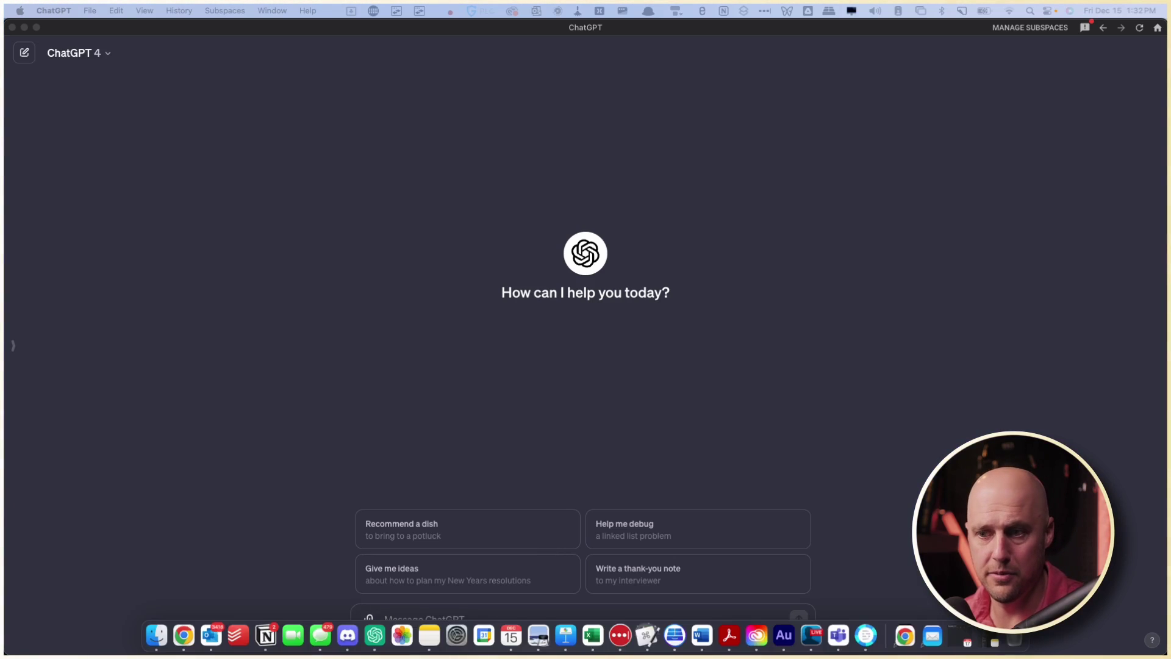
# - Open the chat sidebar and go to My GPTs from the account menu
pyautogui.click(13, 345)
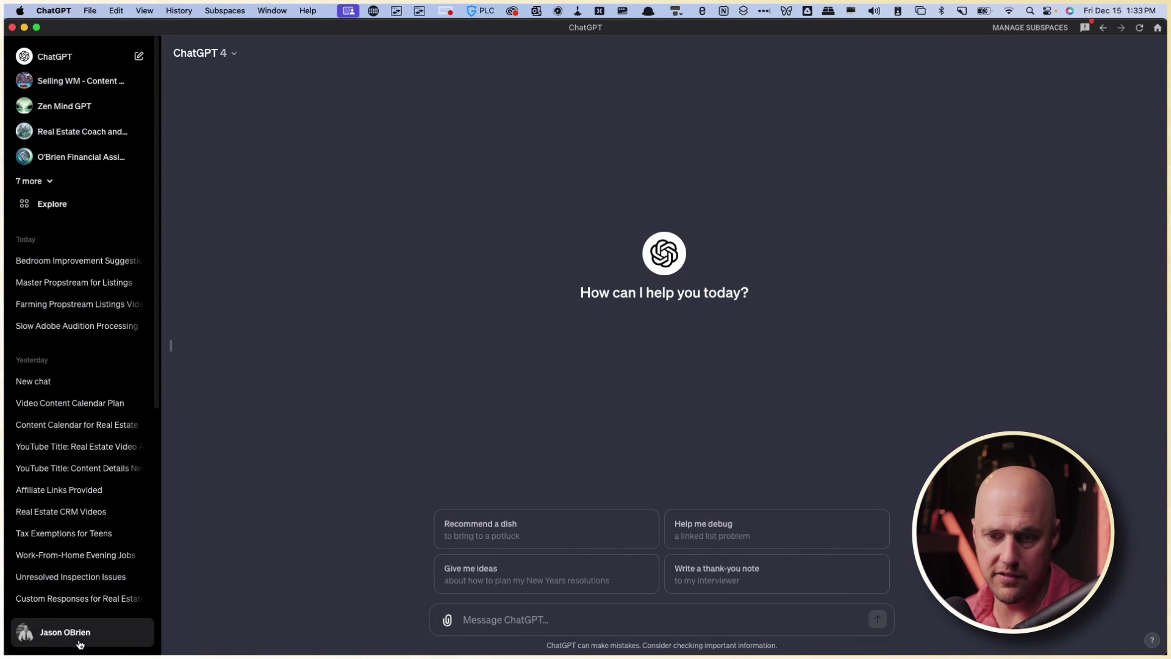
pyautogui.click(78, 636)
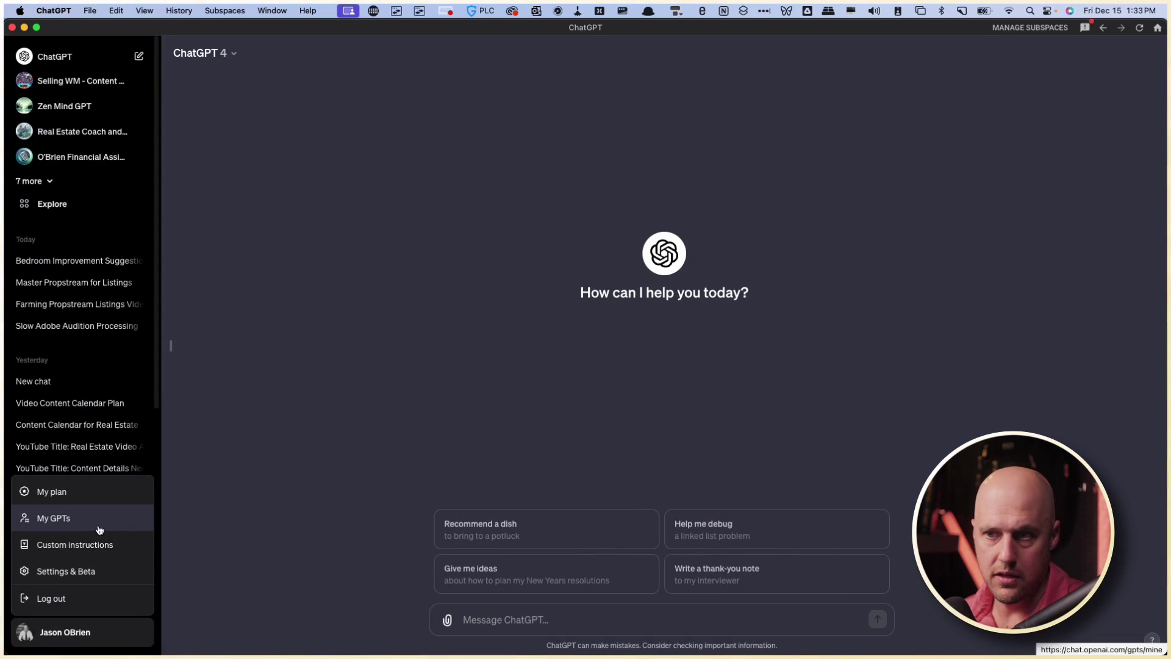
pyautogui.click(67, 527)
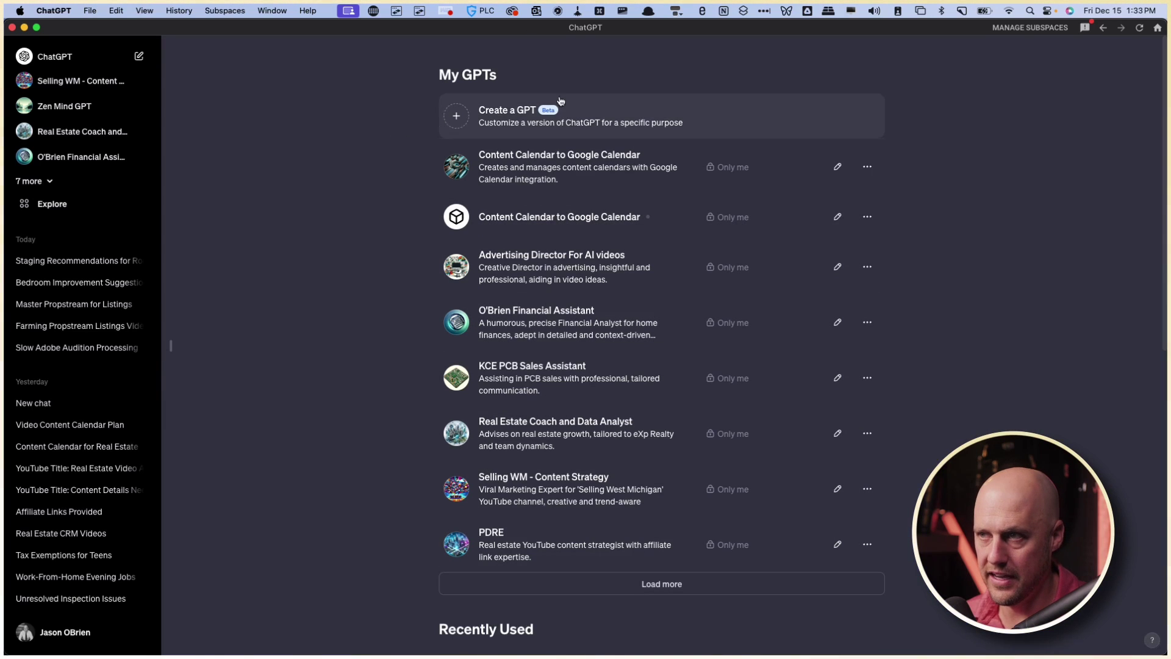
# - Start a new GPT in a full-screen builder and switch to its Configure form
pyautogui.click(459, 121)
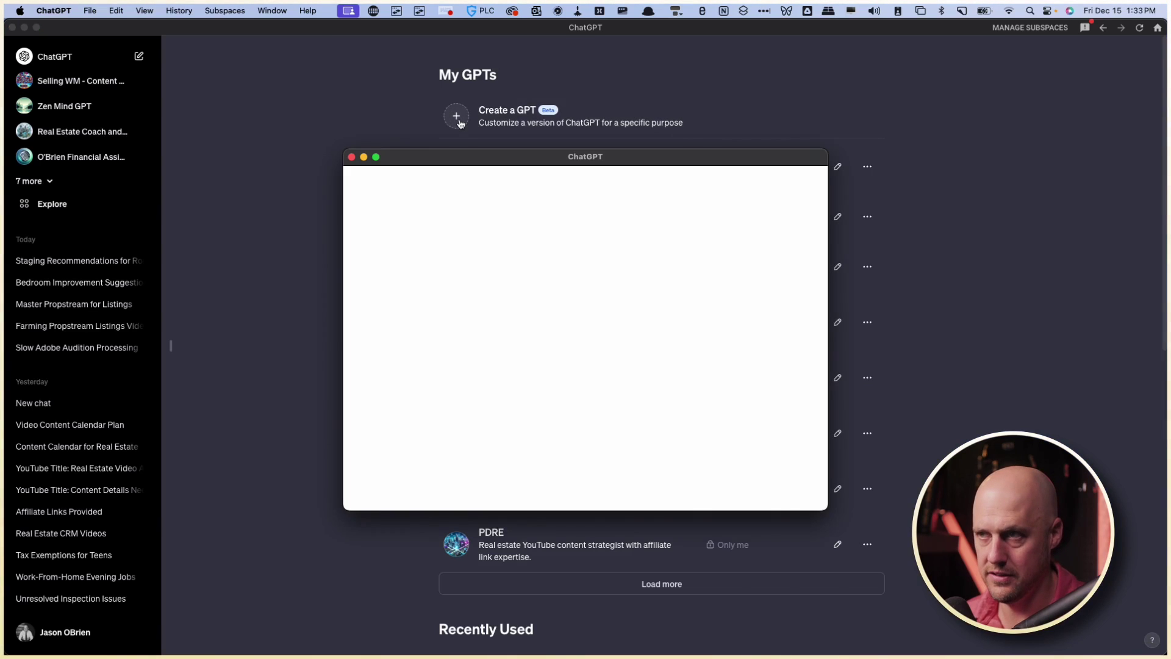
pyautogui.click(376, 157)
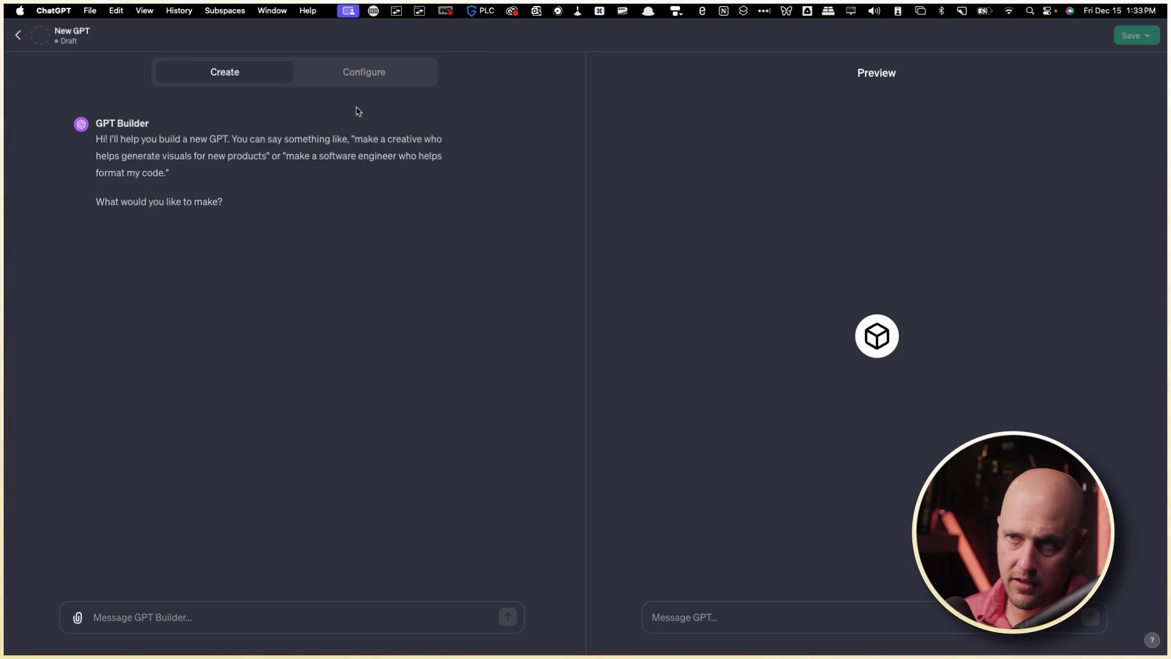
pyautogui.click(173, 617)
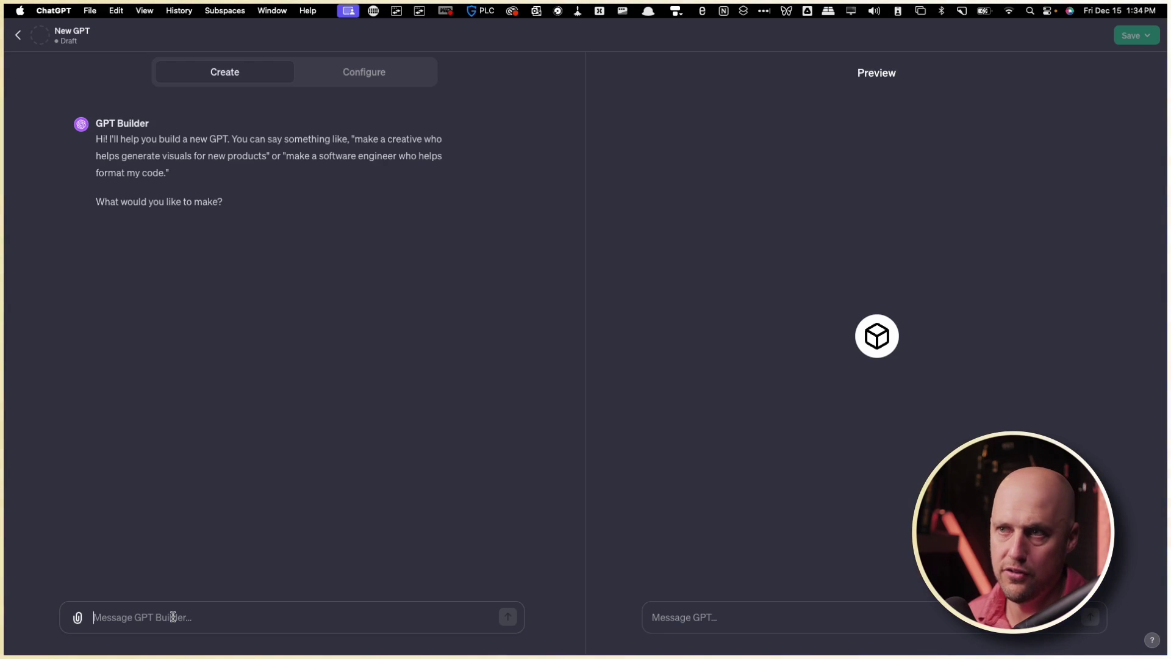
pyautogui.click(395, 79)
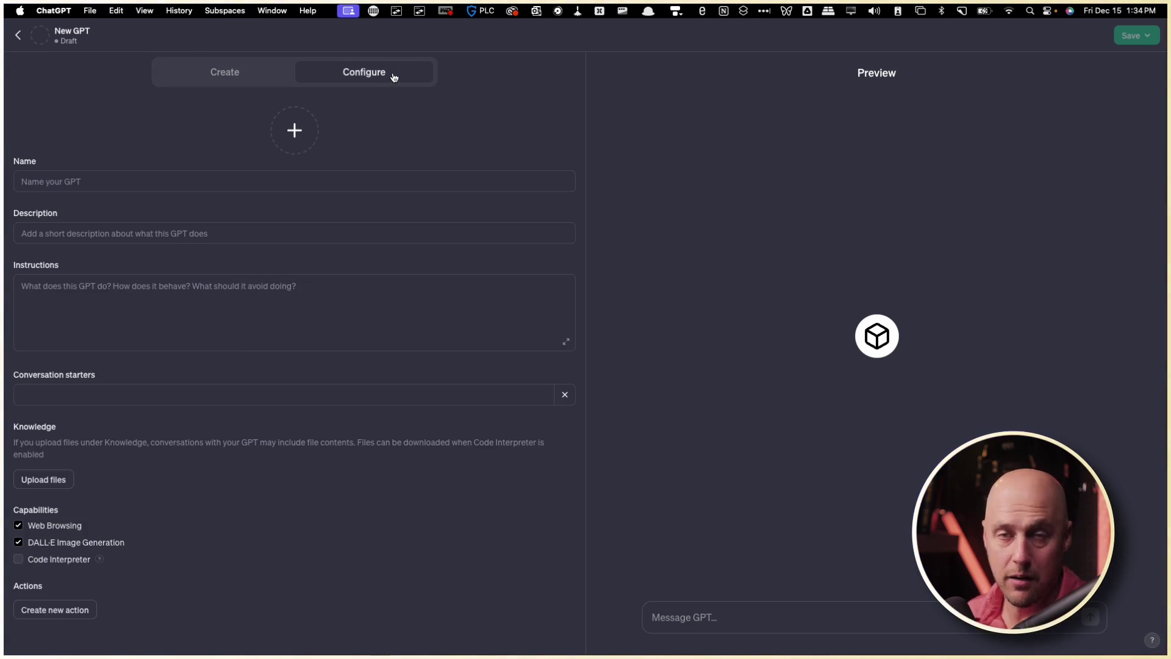
# - Name the new GPT 'Real Estate Stager'
pyautogui.click(245, 300)
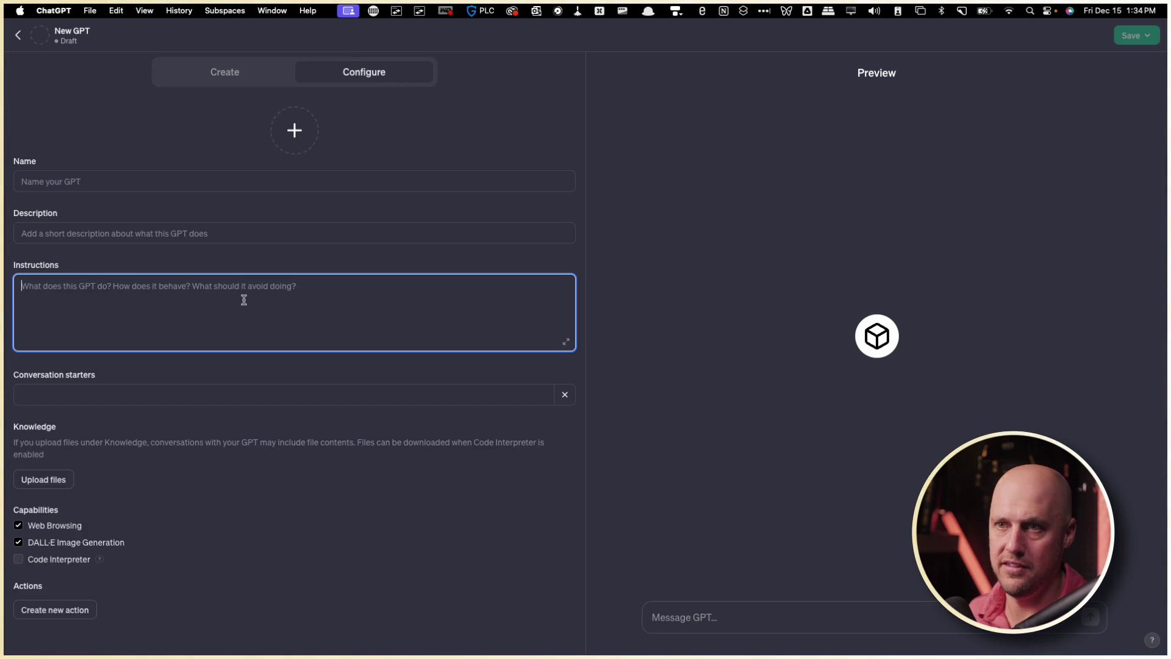
pyautogui.click(105, 183)
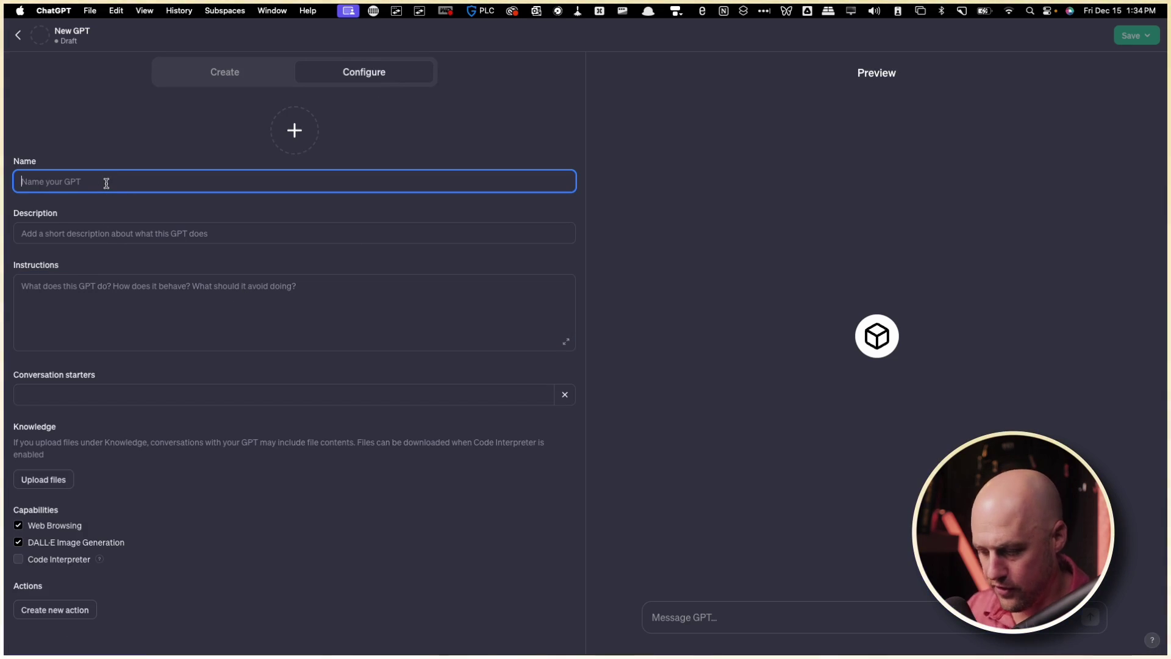
pyautogui.write('Stage')
pyautogui.press('BackSpace')
pyautogui.press('BackSpace')
pyautogui.press('BackSpace')
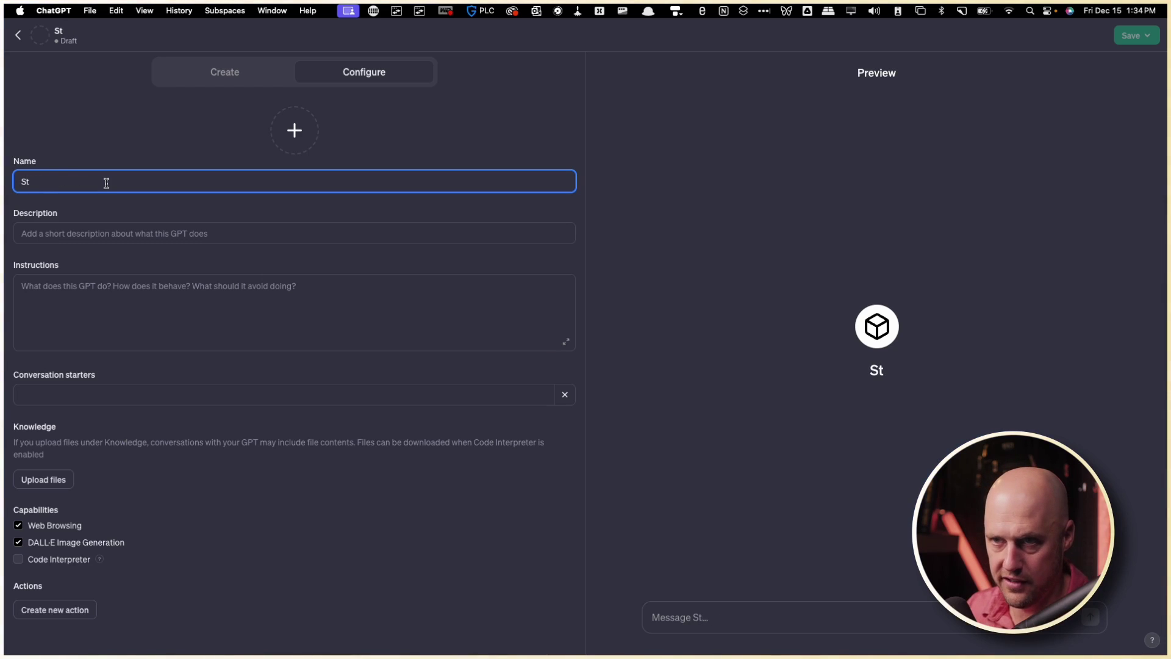
pyautogui.press('BackSpace')
pyautogui.press('BackSpace')
pyautogui.write('REal')
pyautogui.press('BackSpace')
pyautogui.press('BackSpace')
pyautogui.press('BackSpace')
pyautogui.write('eal E')
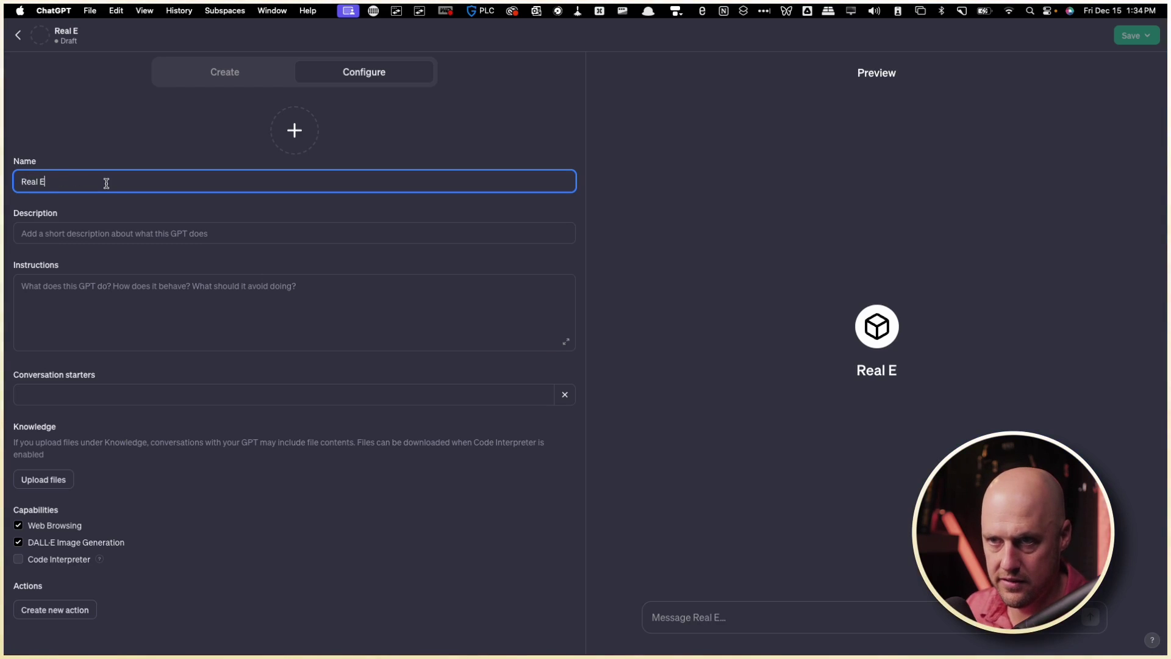
pyautogui.write('state STager')
pyautogui.press('BackSpace')
pyautogui.press('BackSpace')
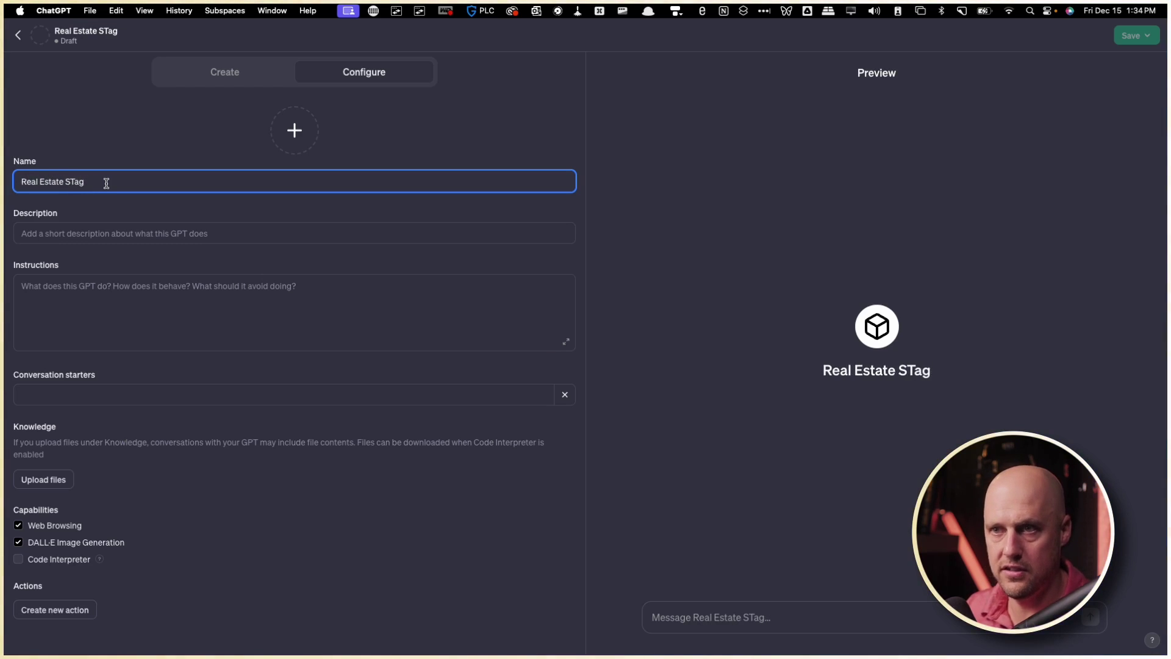
pyautogui.press('BackSpace')
pyautogui.press('BackSpace')
pyautogui.press('BackSpace')
pyautogui.write('tager')
# - Have DALL·E generate the GPT's profile picture
pyautogui.press('Tab')
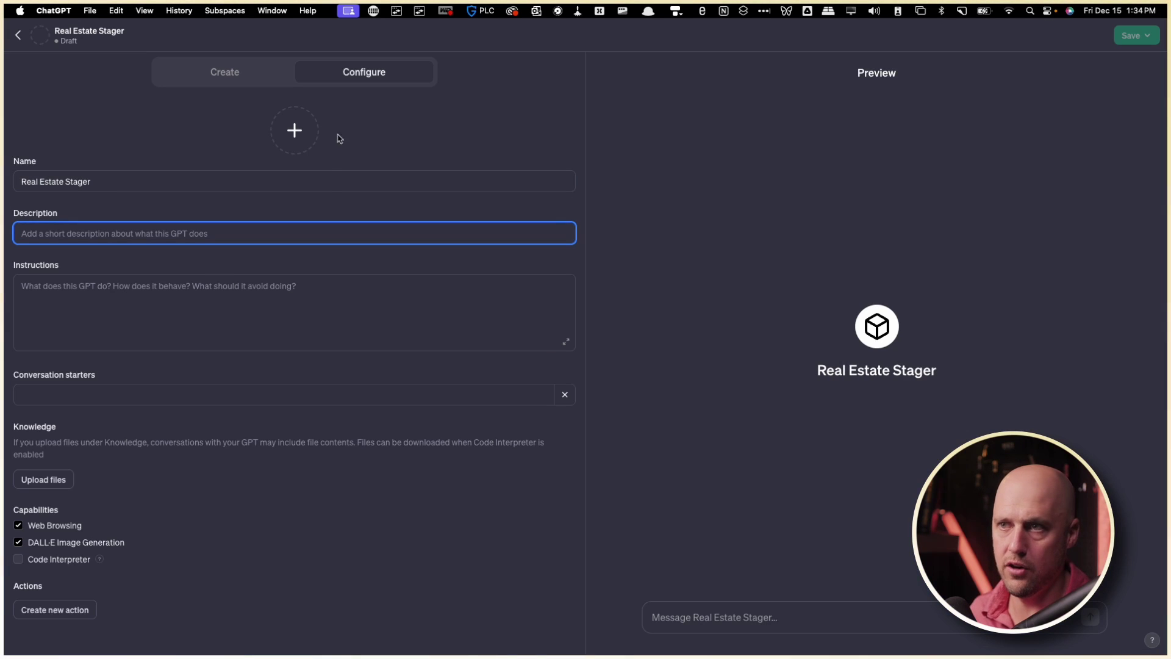
pyautogui.click(295, 130)
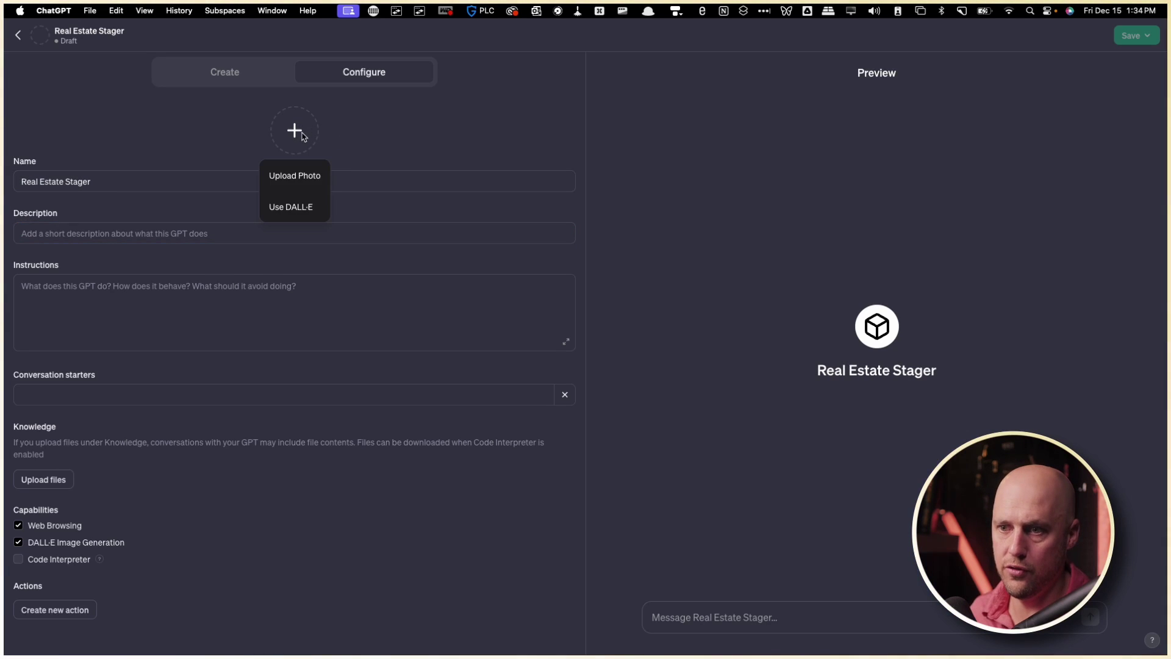
pyautogui.click(295, 207)
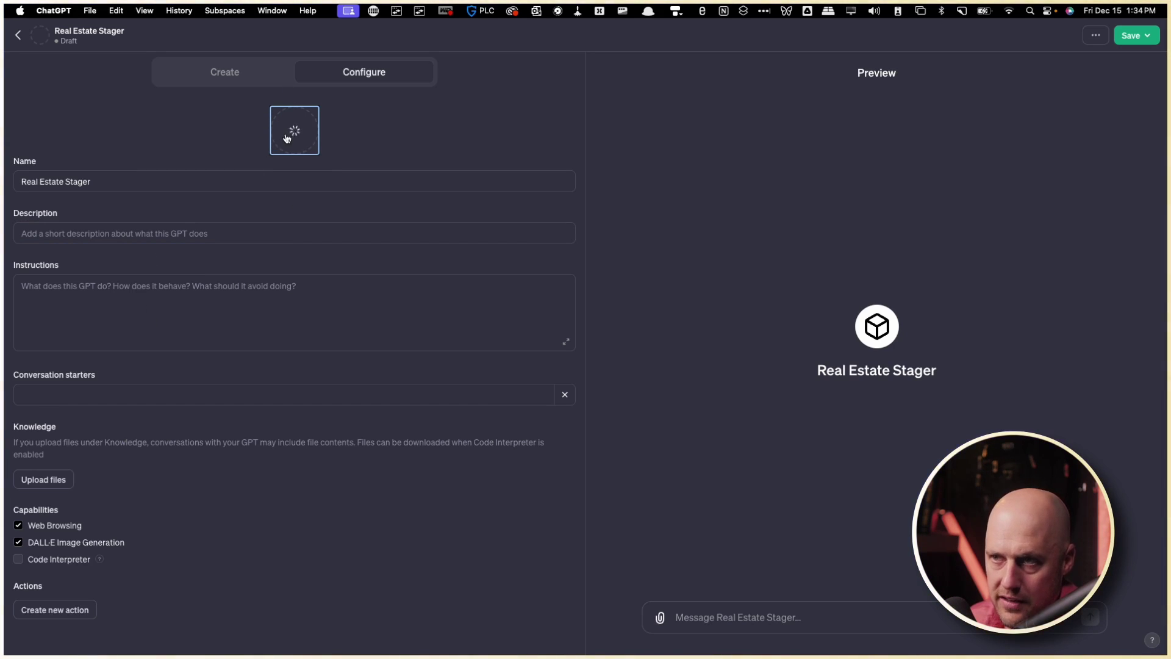
# - Switch to Notion's Real Estate Personas for ChatGPT gallery page
pyautogui.moveTo(262, 653)
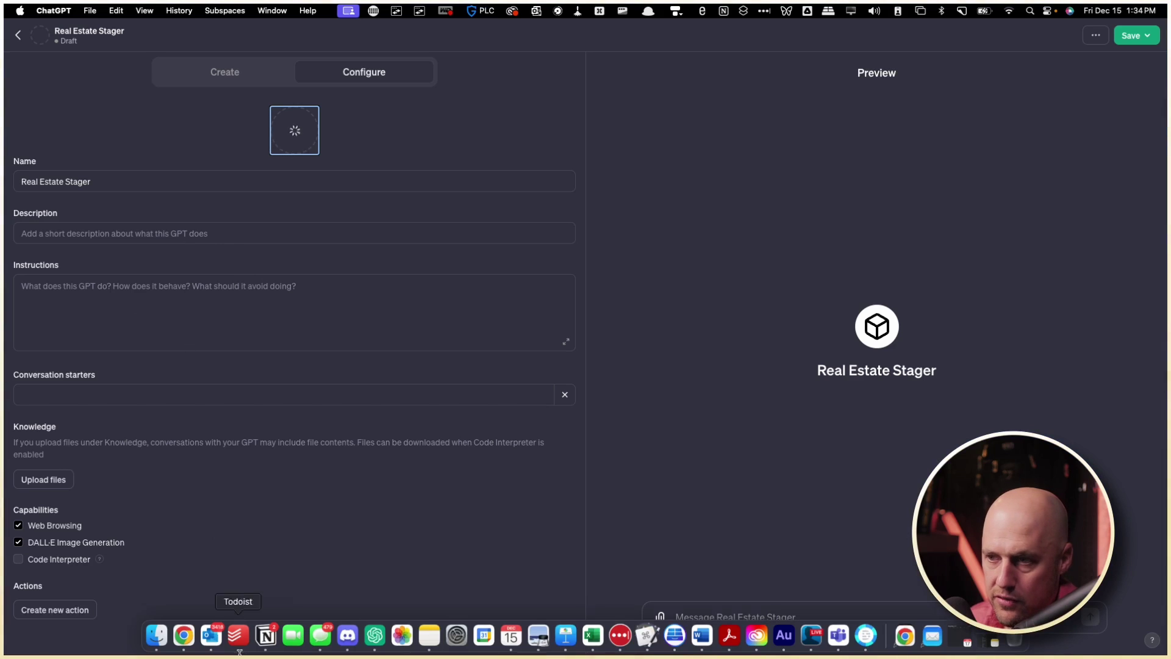
pyautogui.click(266, 636)
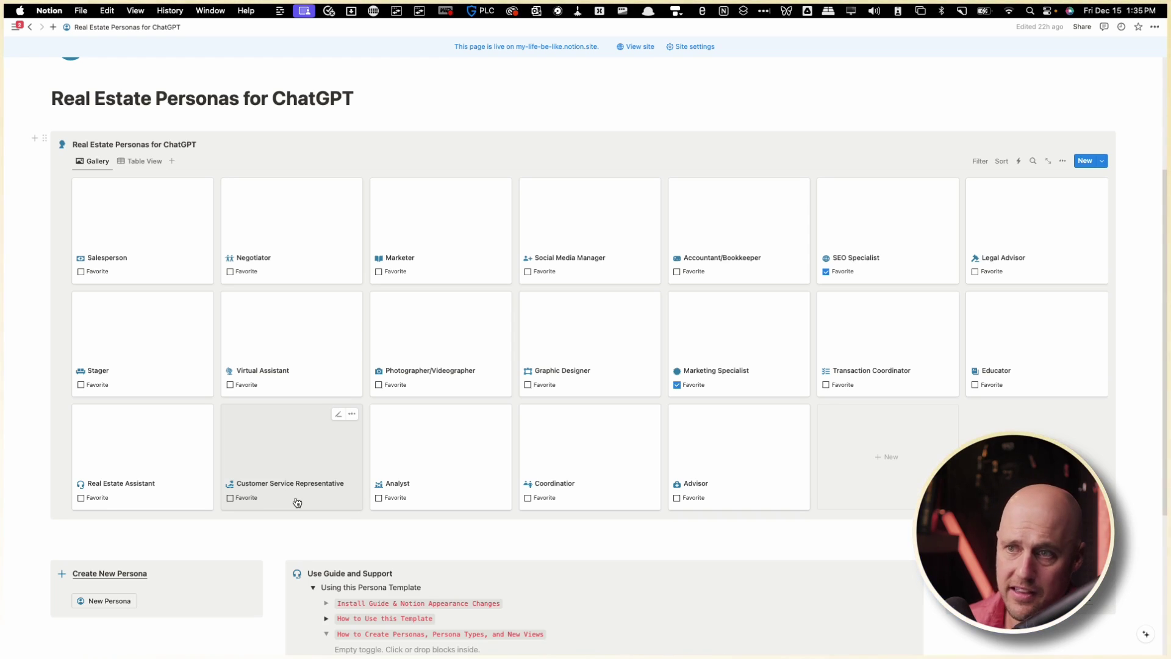
# - Open the Stager persona and copy its Function and Tone and Formality properties
pyautogui.click(99, 371)
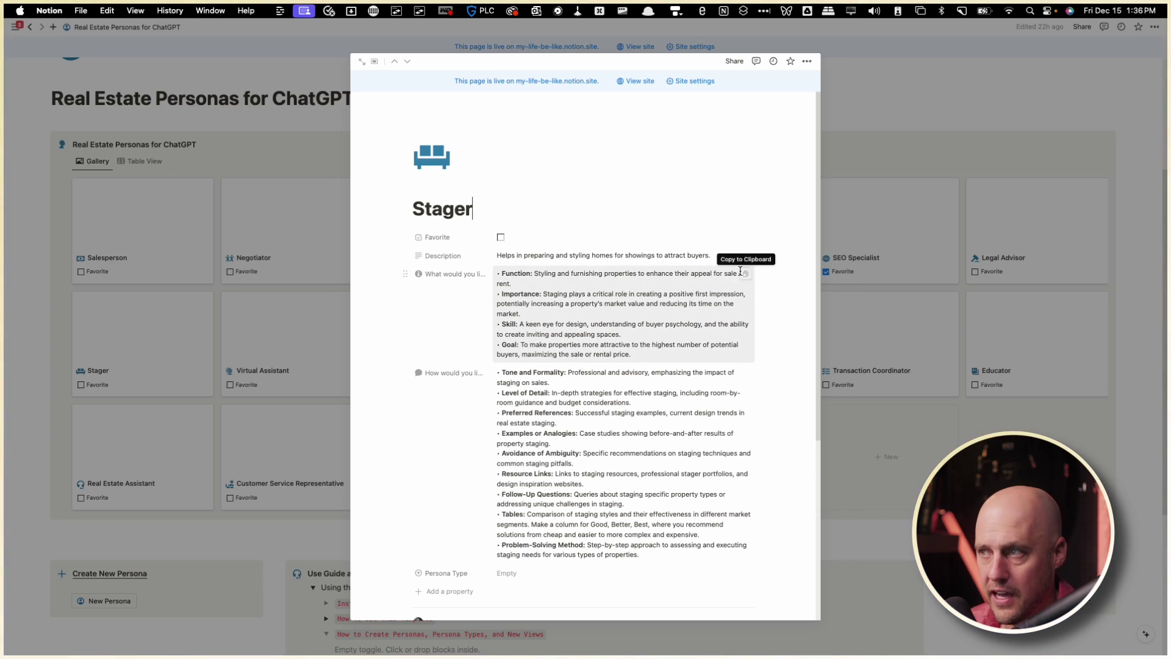
pyautogui.click(746, 275)
pyautogui.click(745, 373)
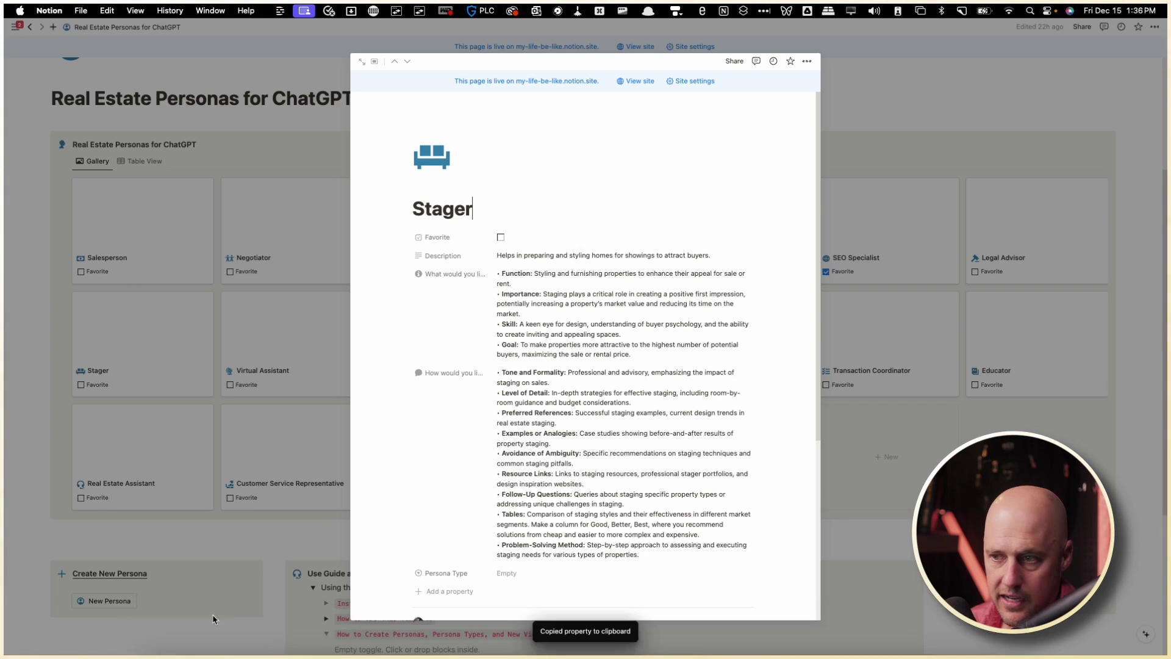
pyautogui.moveTo(321, 648)
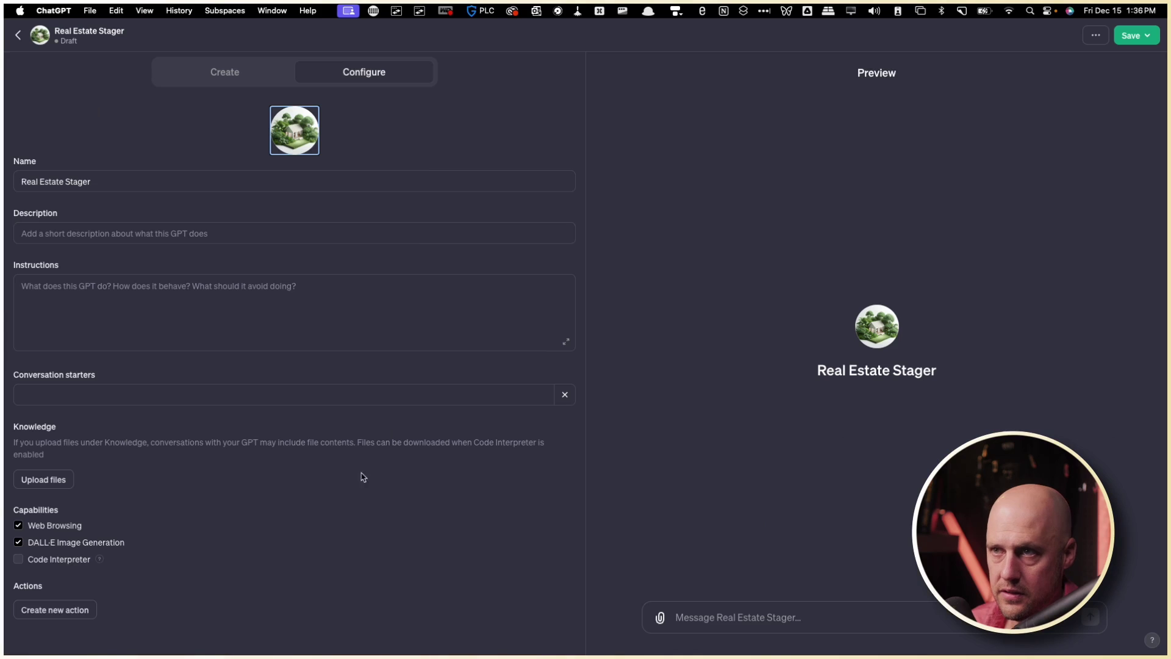
# - Paste the Stager Function text from clipboard history into the GPT's Instructions
pyautogui.click(148, 278)
pyautogui.press('super+alt+c')
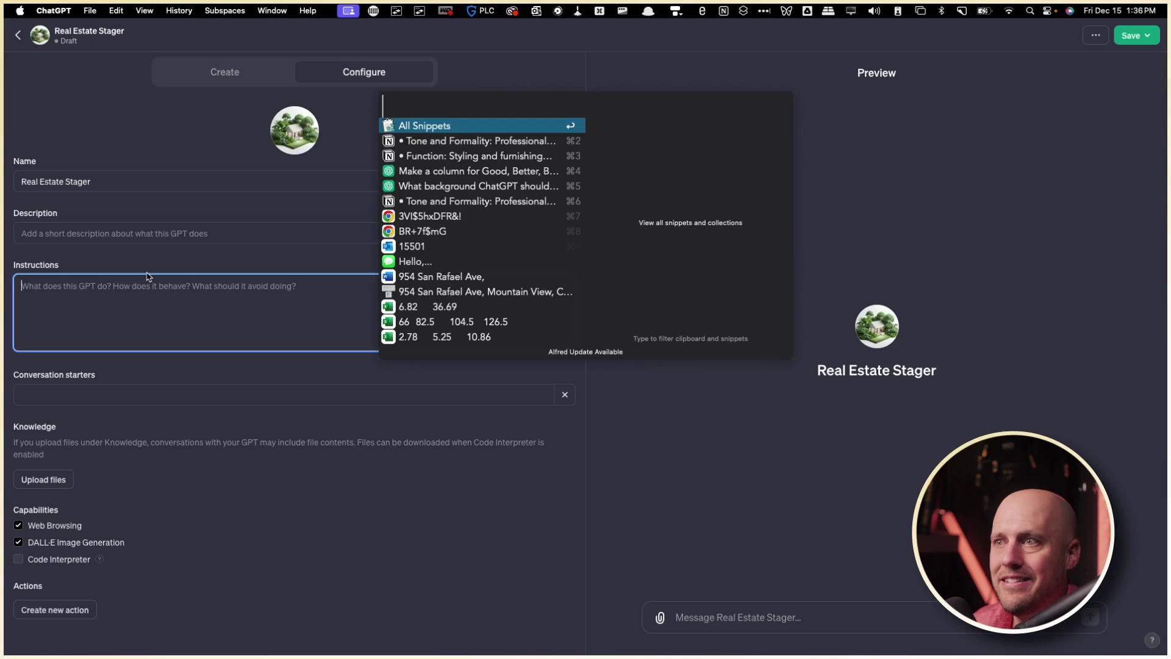
pyautogui.press('Down')
pyautogui.press('Down')
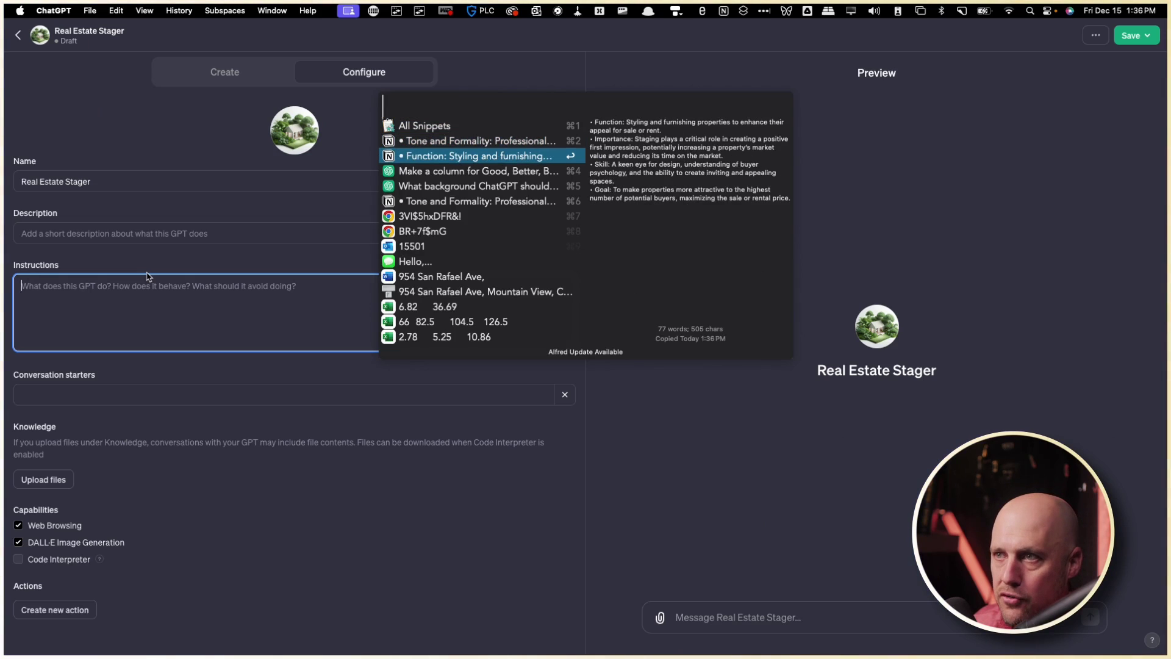
pyautogui.press('Return')
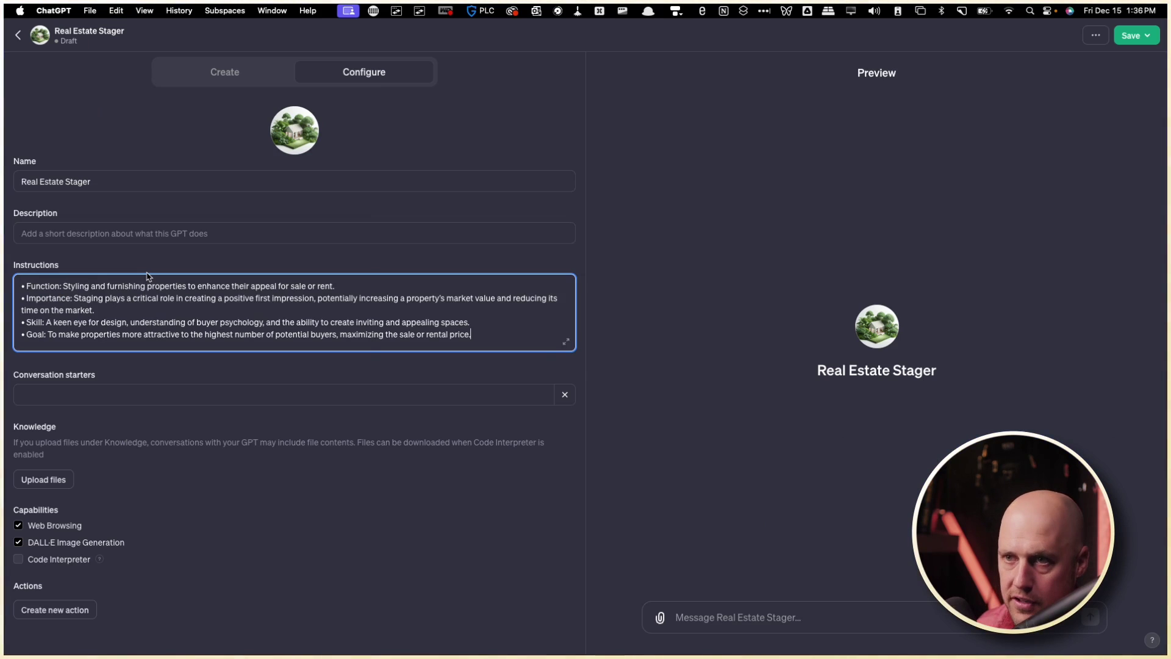
# - Add a heading above it stating what the GPT should know
pyautogui.click(20, 285)
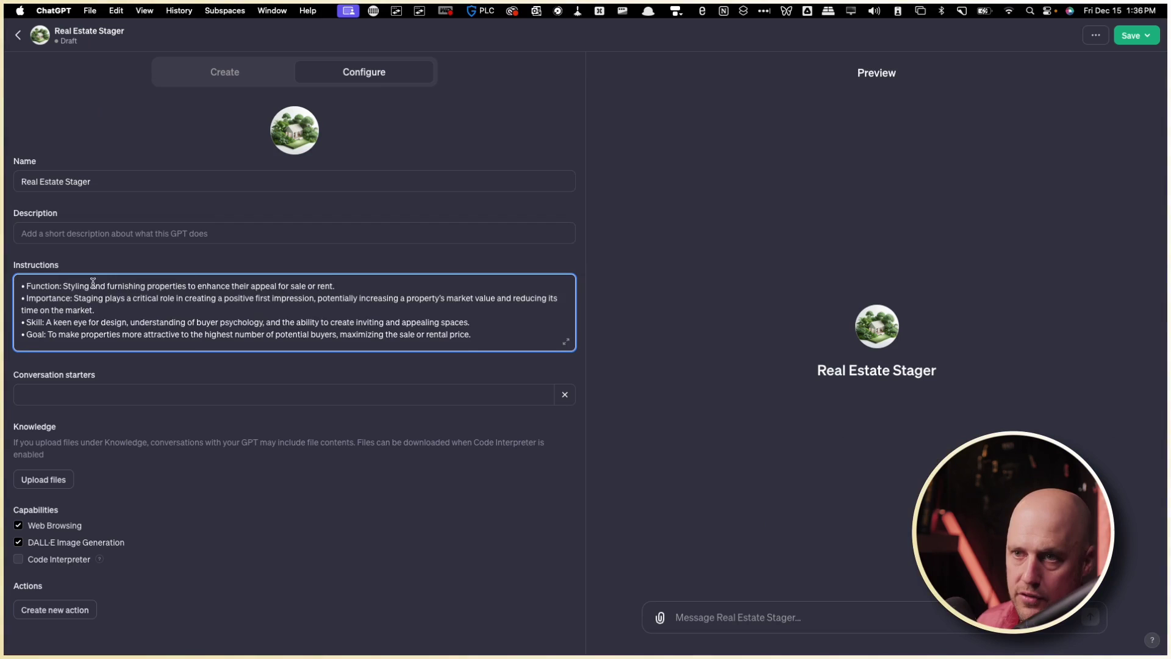
pyautogui.press('Return')
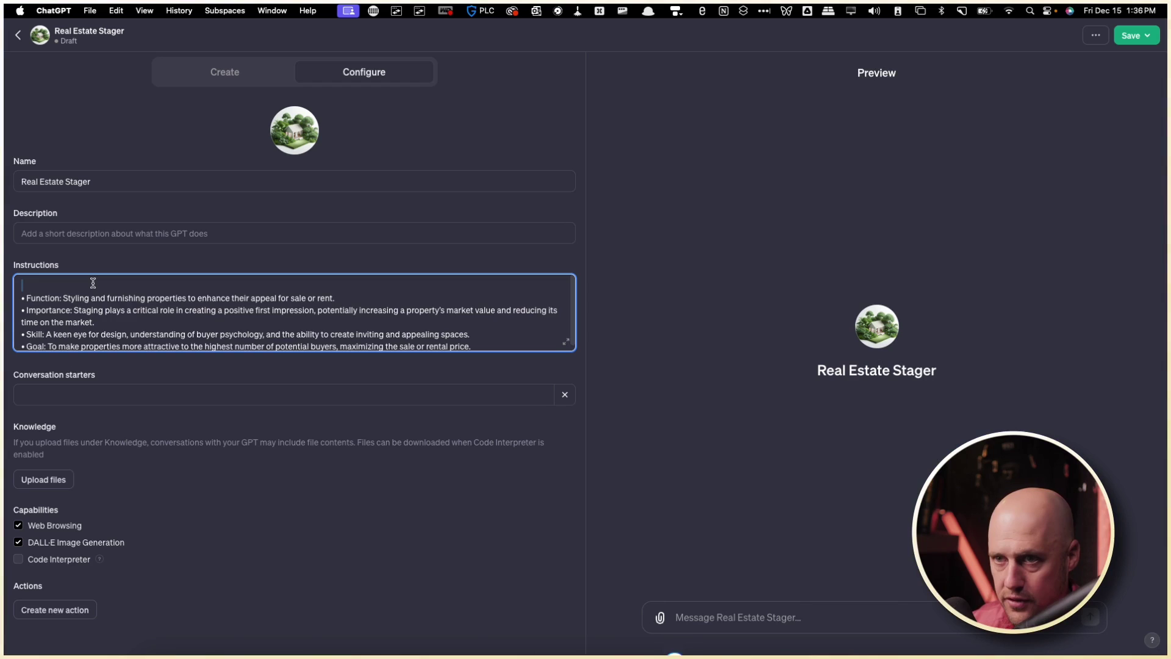
pyautogui.press('Down')
pyautogui.press('Up')
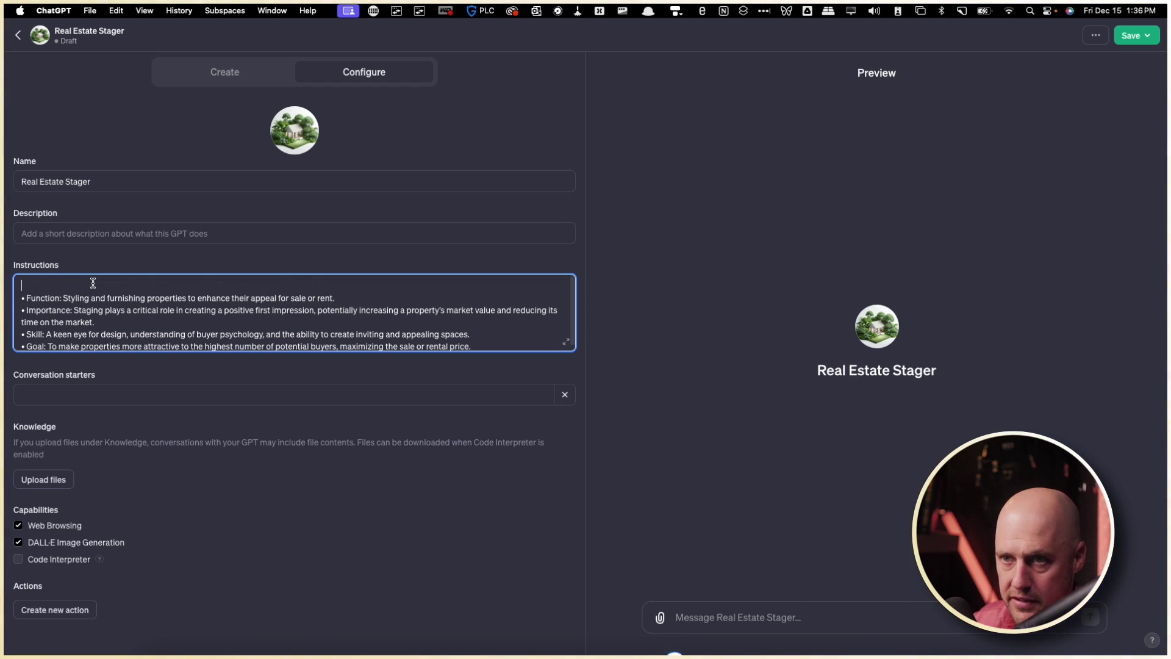
pyautogui.write('W')
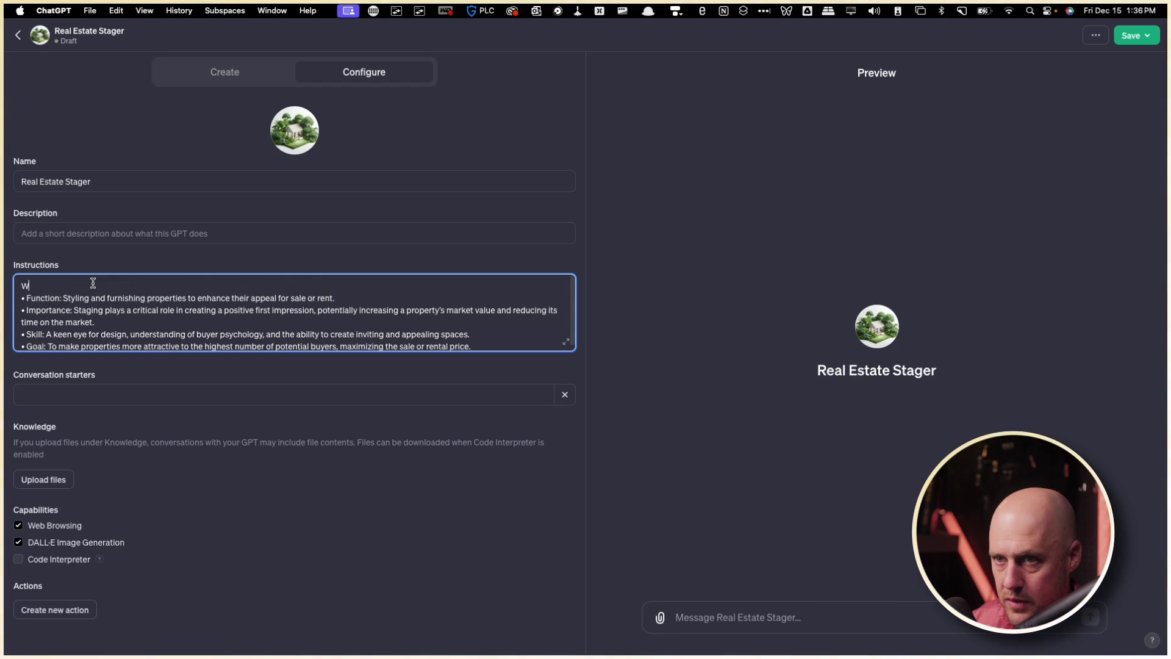
pyautogui.write('hat I would like Chat')
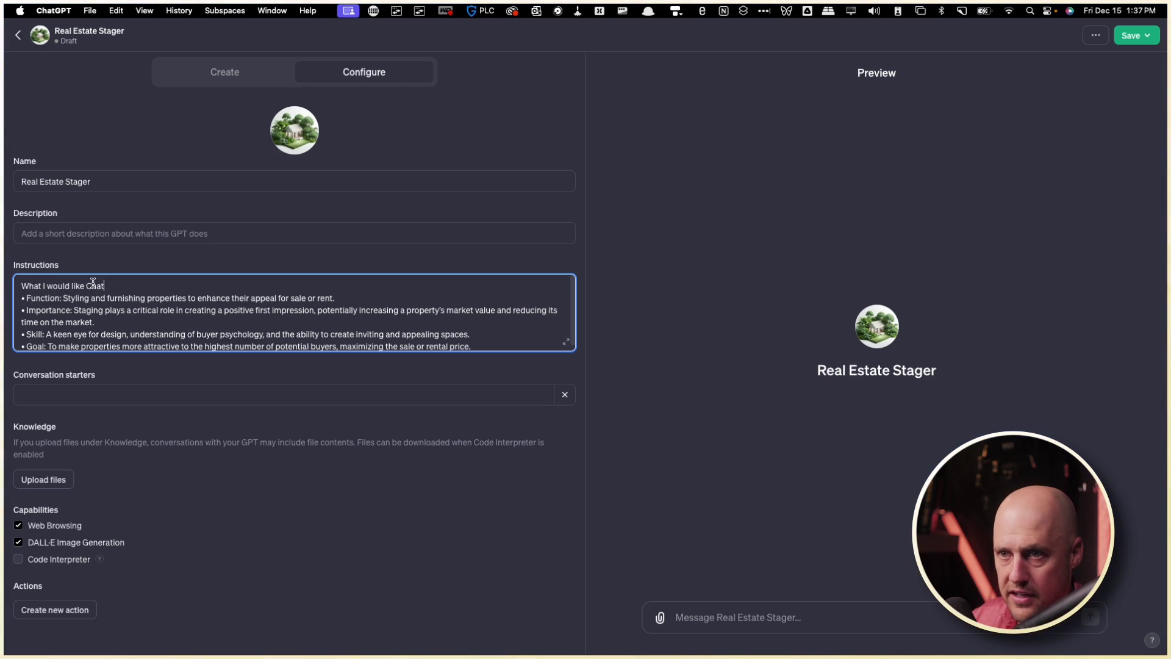
pyautogui.press('BackSpace')
pyautogui.press('BackSpace')
pyautogui.press('BackSpace')
pyautogui.press('BackSpace')
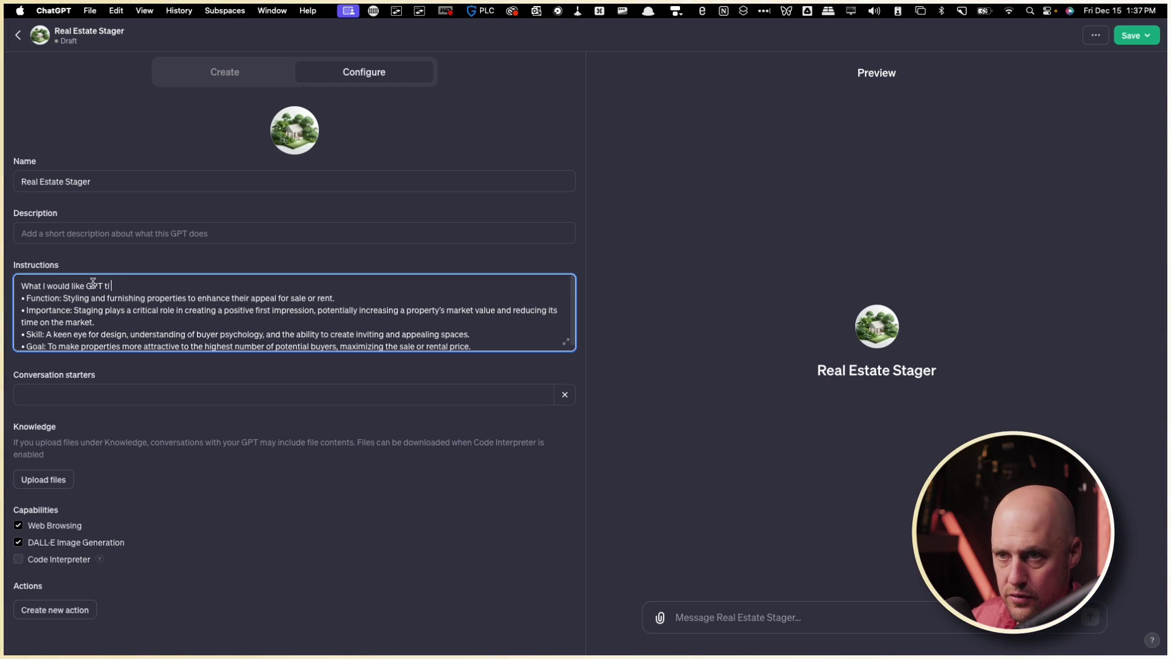
pyautogui.write('GPT ti')
pyautogui.press('BackSpace')
pyautogui.write('o know:')
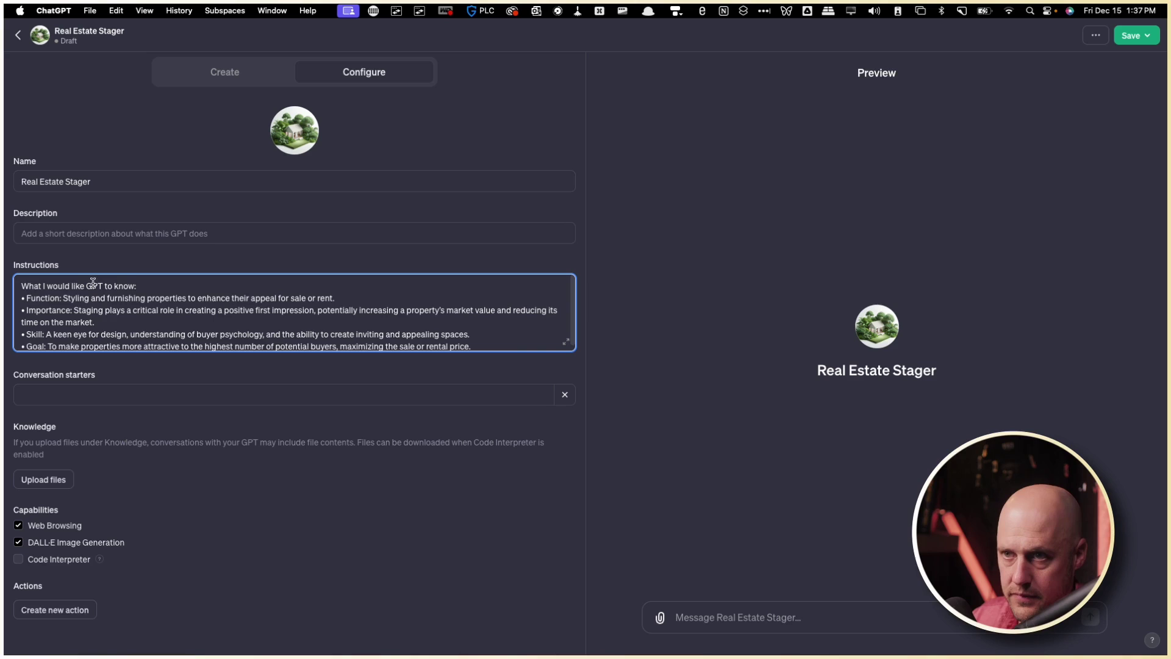
# - Paste the Tone and Formality snippet at the end of the instructions
pyautogui.click(512, 345)
pyautogui.press('Return')
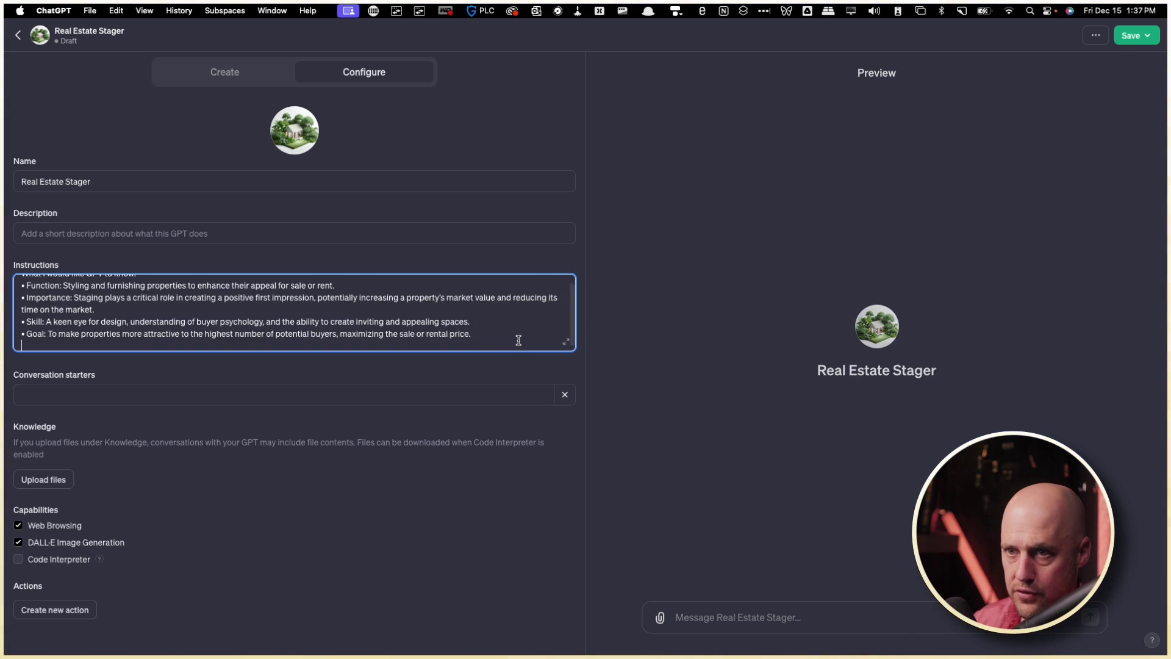
pyautogui.press('alt+super+c')
pyautogui.press('Down')
pyautogui.press('Down')
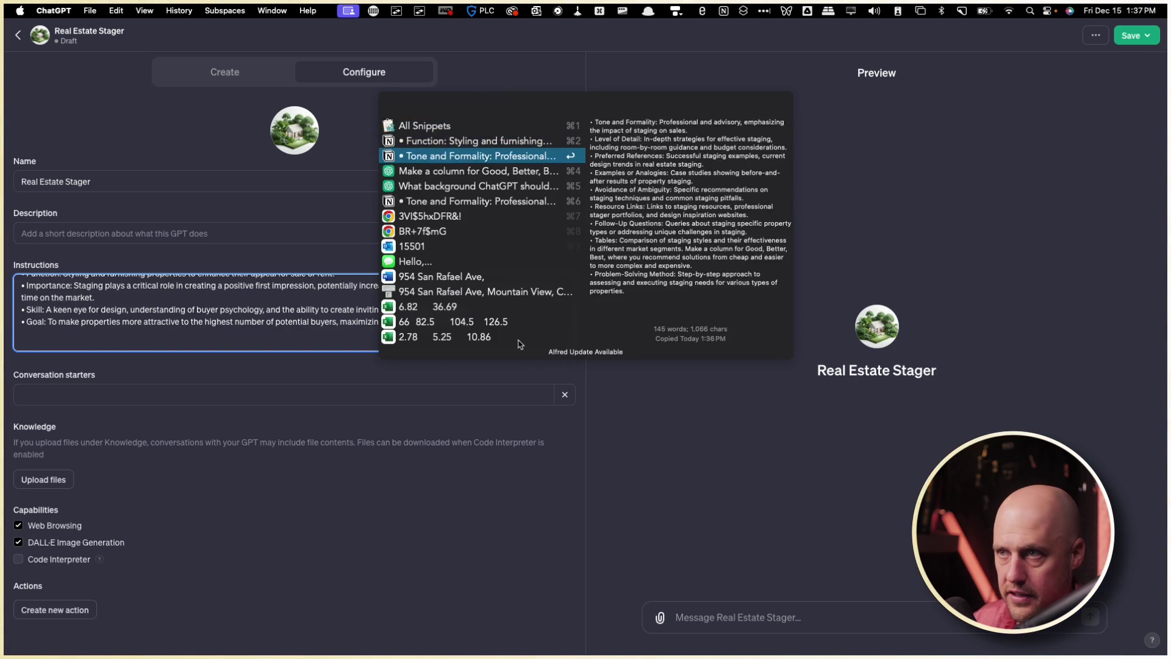
pyautogui.press('Return')
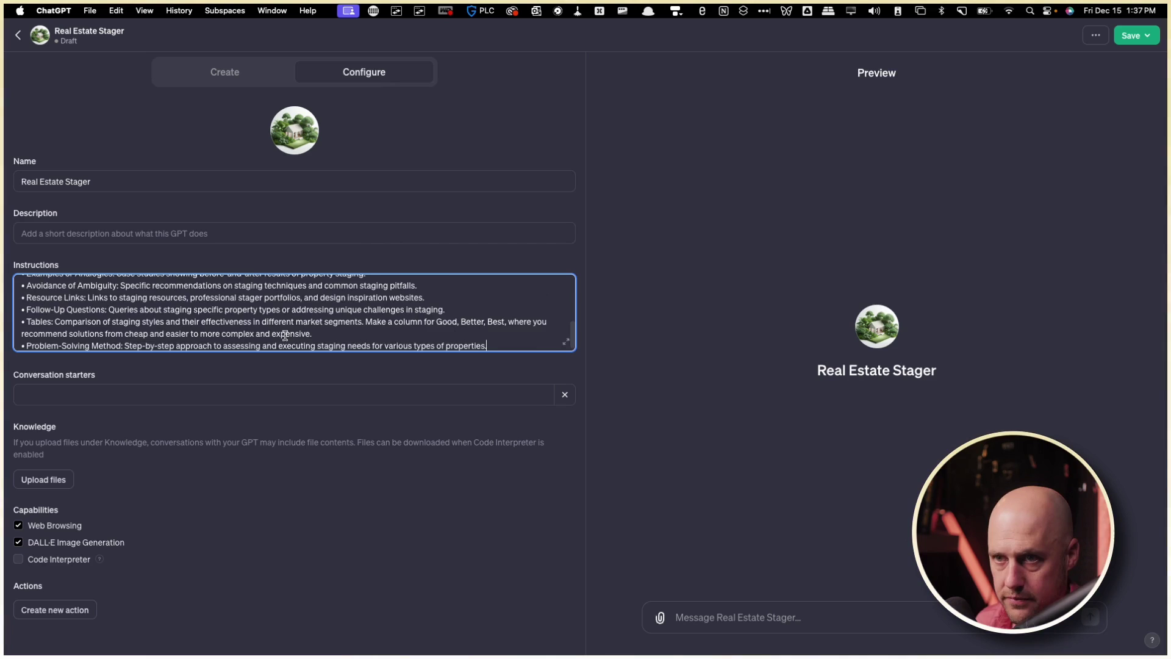
# - Insert the heading 'How I want the GPT to respond:' above the pasted guidelines
pyautogui.scroll(3, 55, 296)
pyautogui.click(55, 296)
pyautogui.press('Return')
pyautogui.write('H')
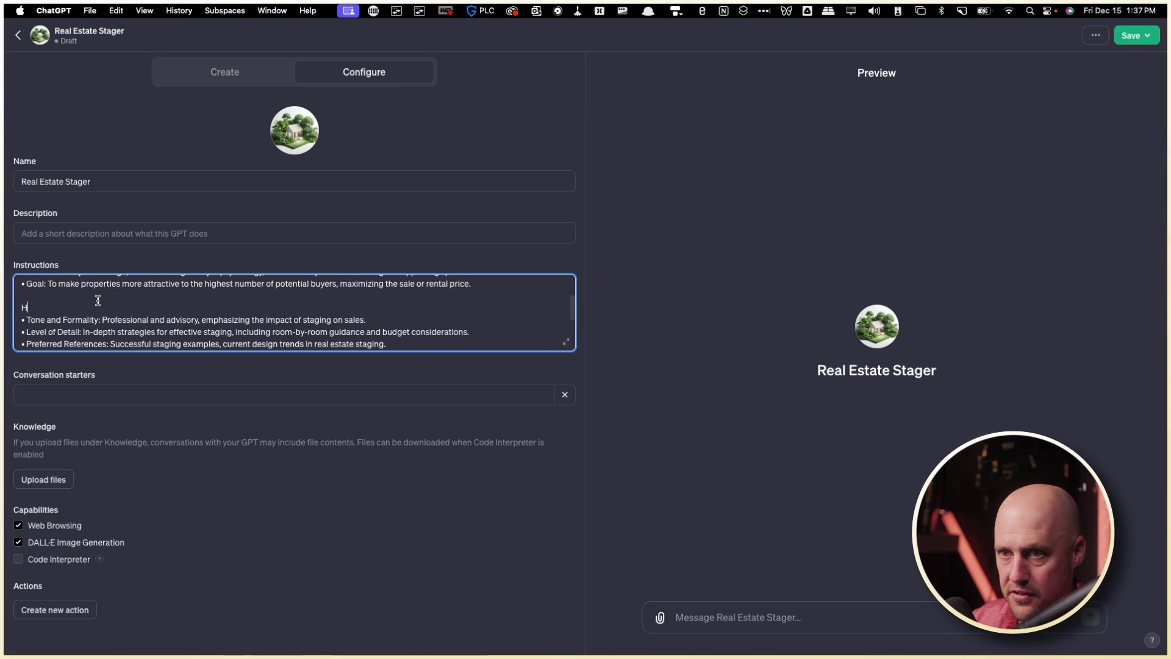
pyautogui.write('ow I want the GPT to respond:')
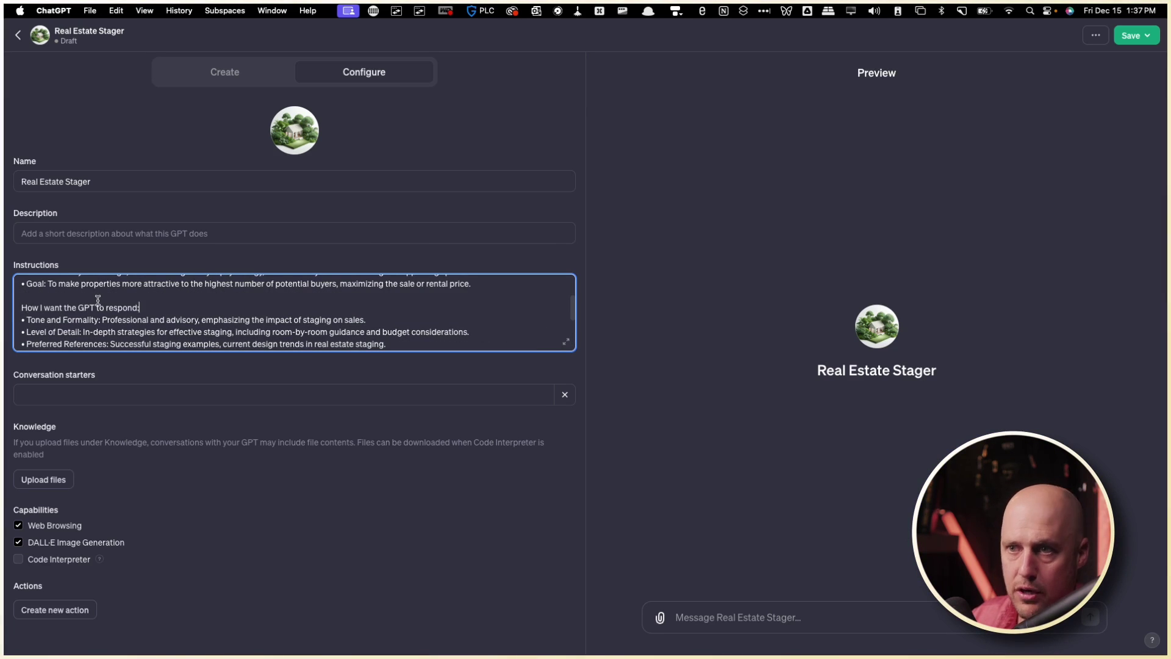
# - Turn off DALL·E Image Generation and publish Real Estate Stager to Only me
pyautogui.click(18, 542)
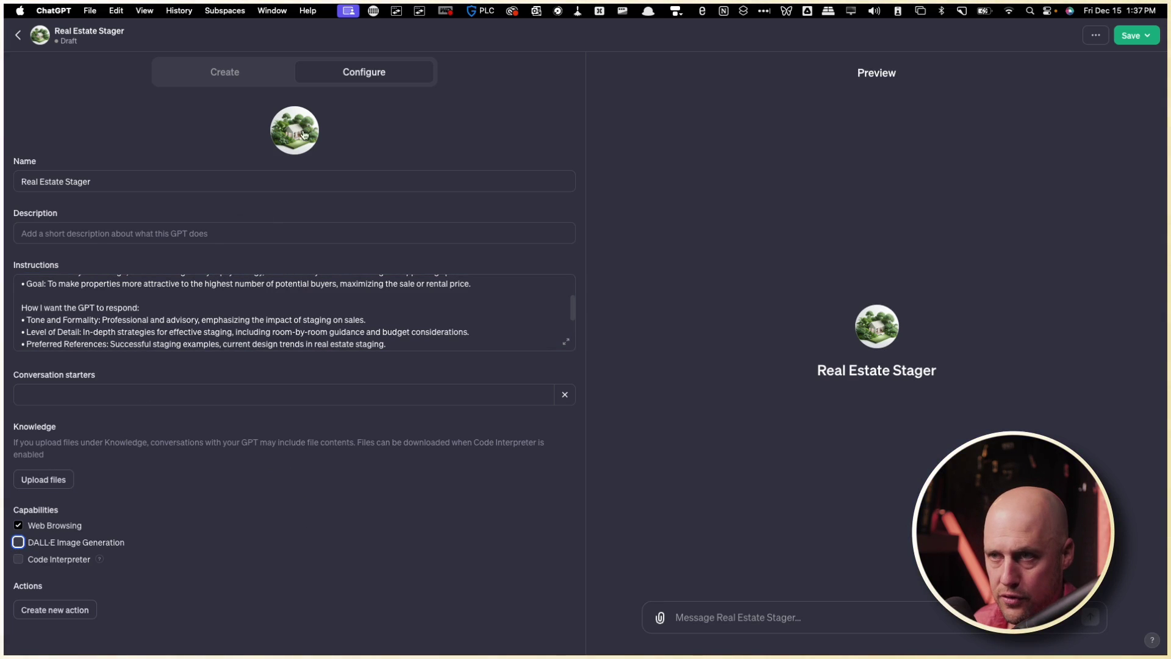
pyautogui.click(100, 320)
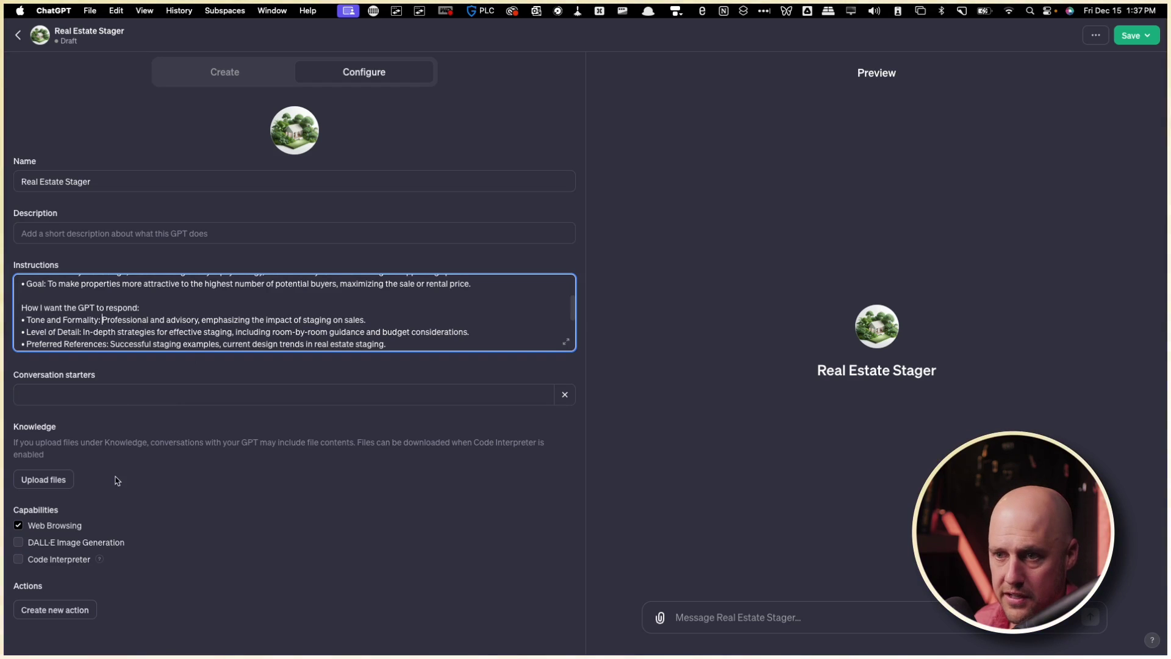
pyautogui.click(1156, 41)
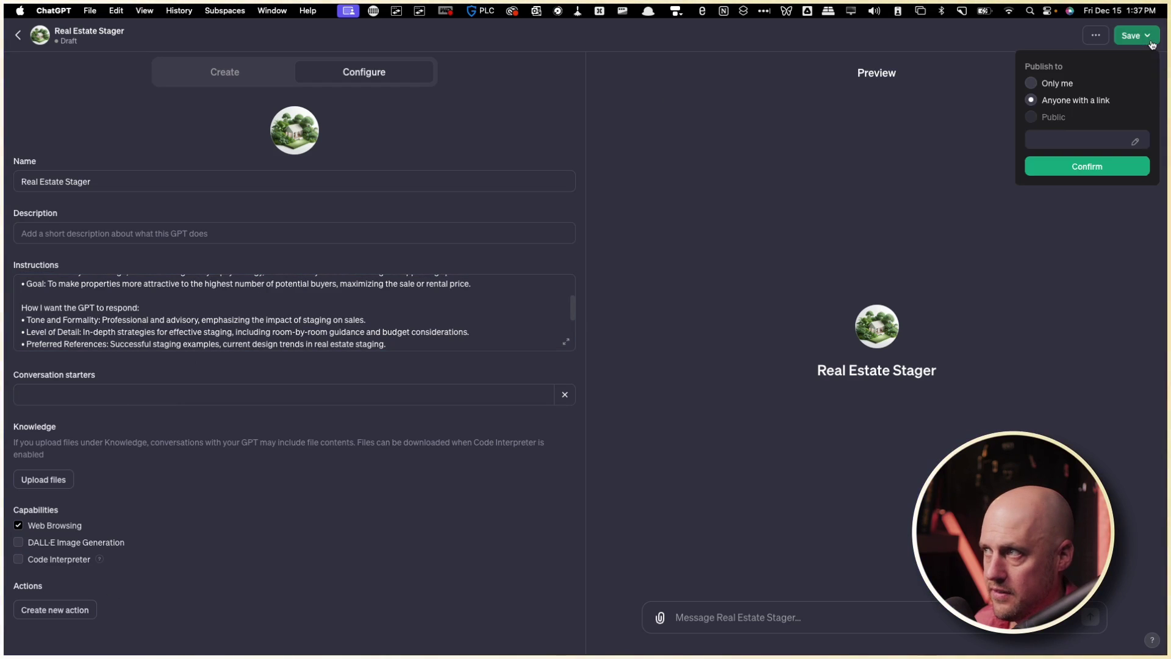
pyautogui.click(1048, 86)
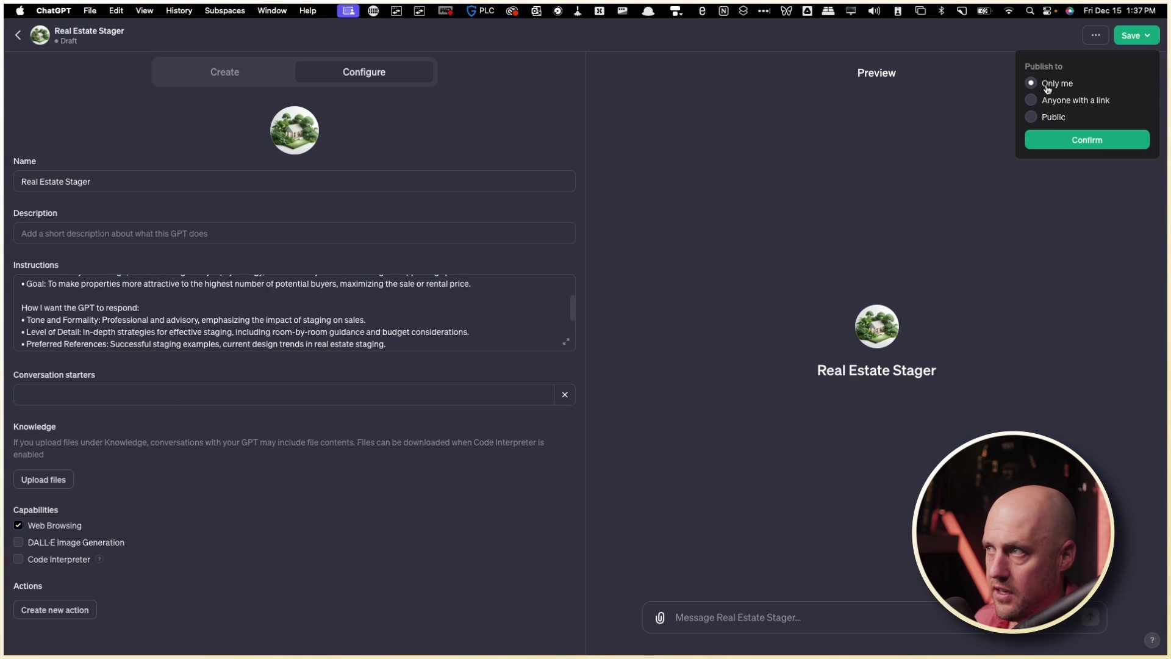
pyautogui.click(1045, 141)
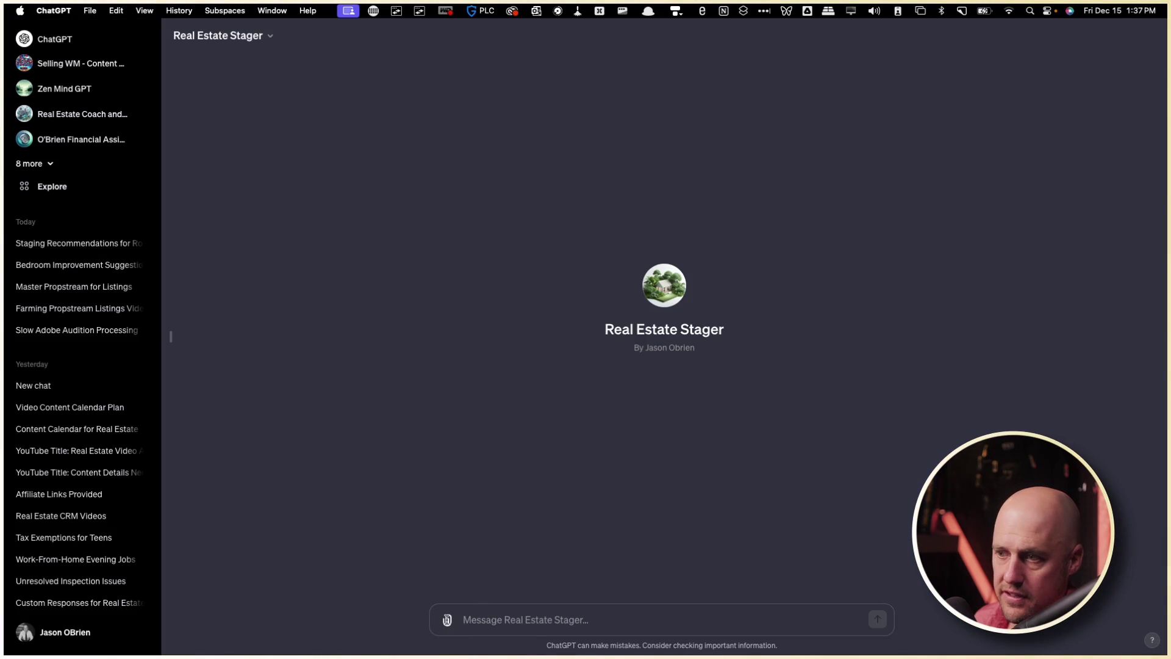
# - Attach the second Desktop photo and send 'Analyze the photo and provide a table of suggestions.'
pyautogui.click(448, 620)
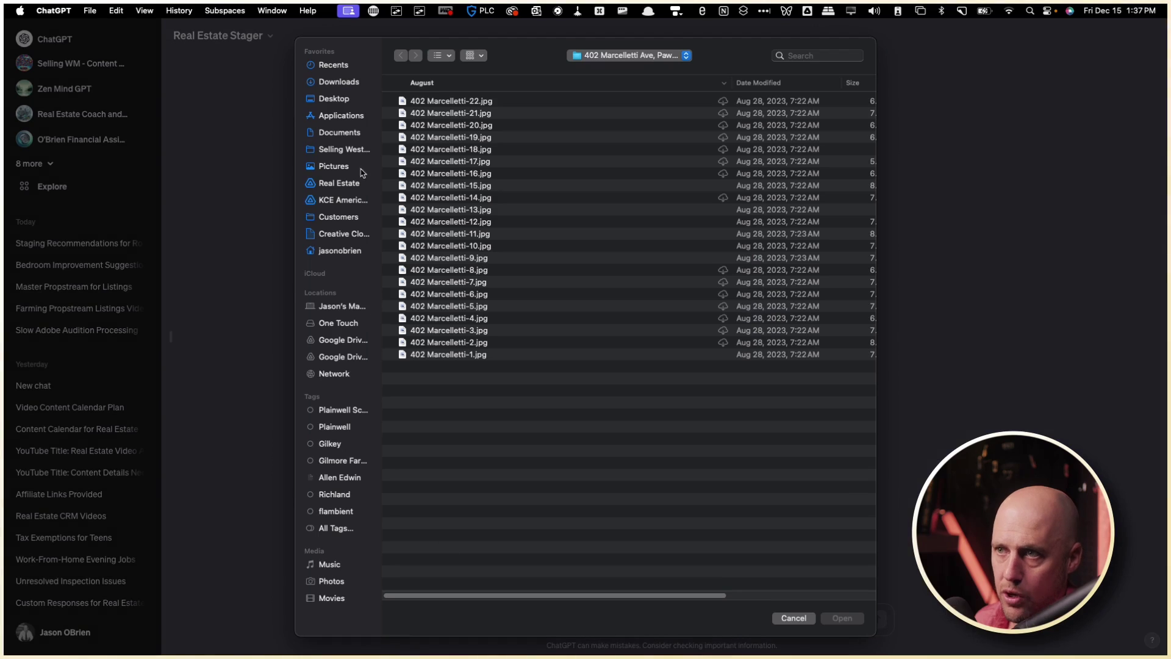
pyautogui.click(357, 99)
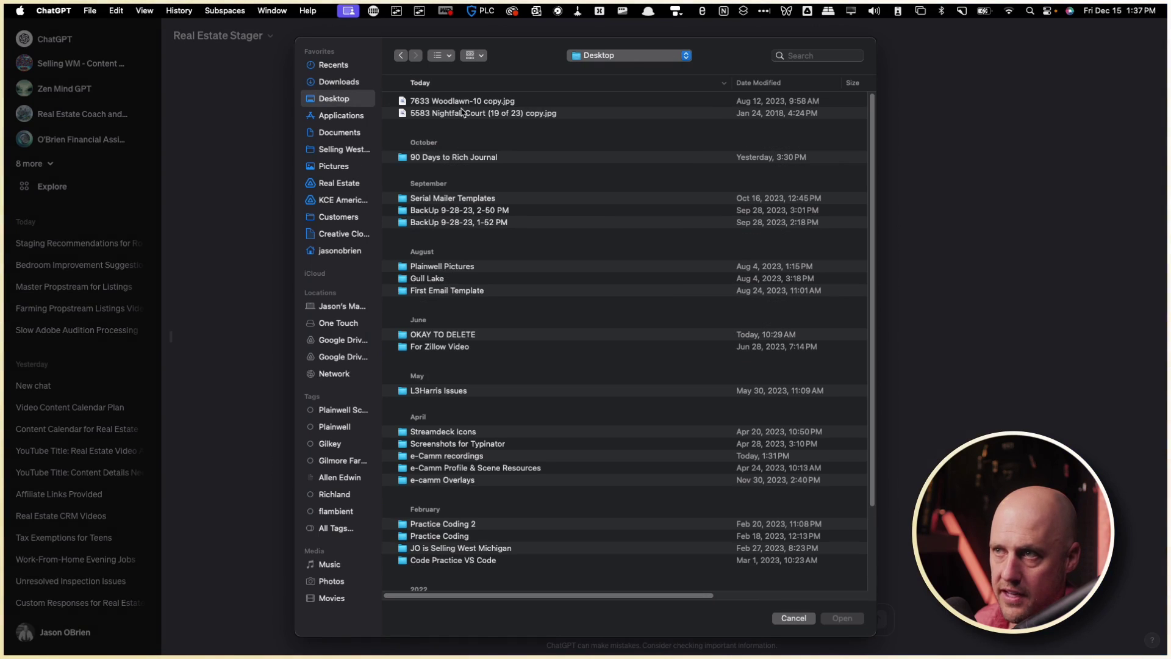
pyautogui.click(463, 113)
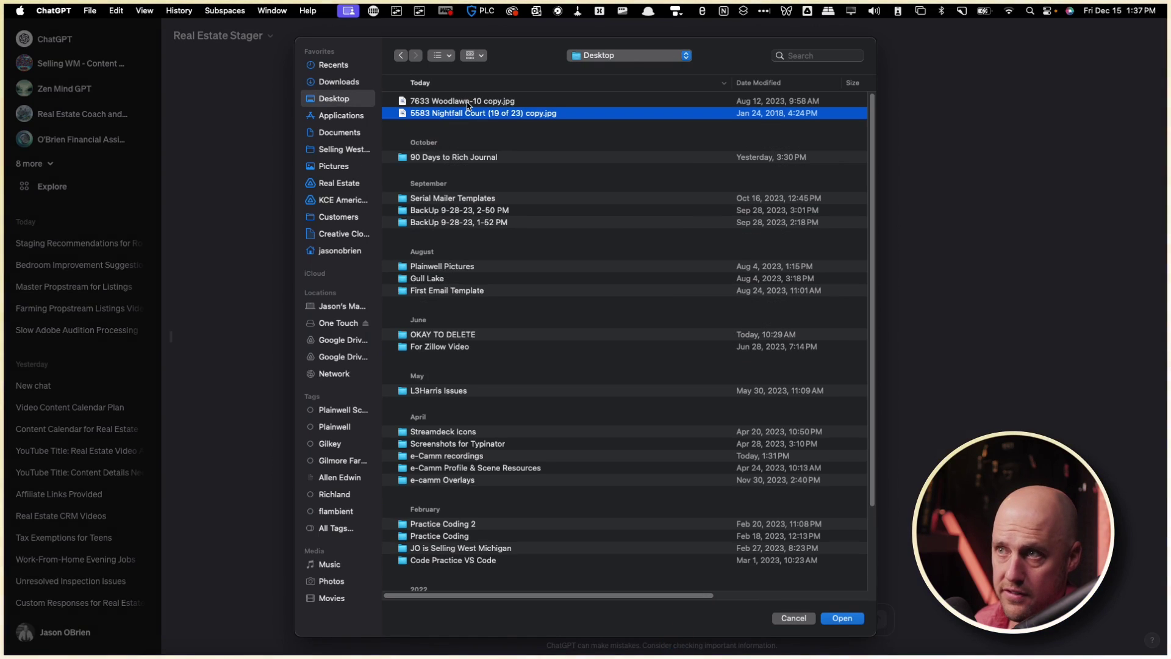
pyautogui.click(467, 102)
pyautogui.click(469, 113)
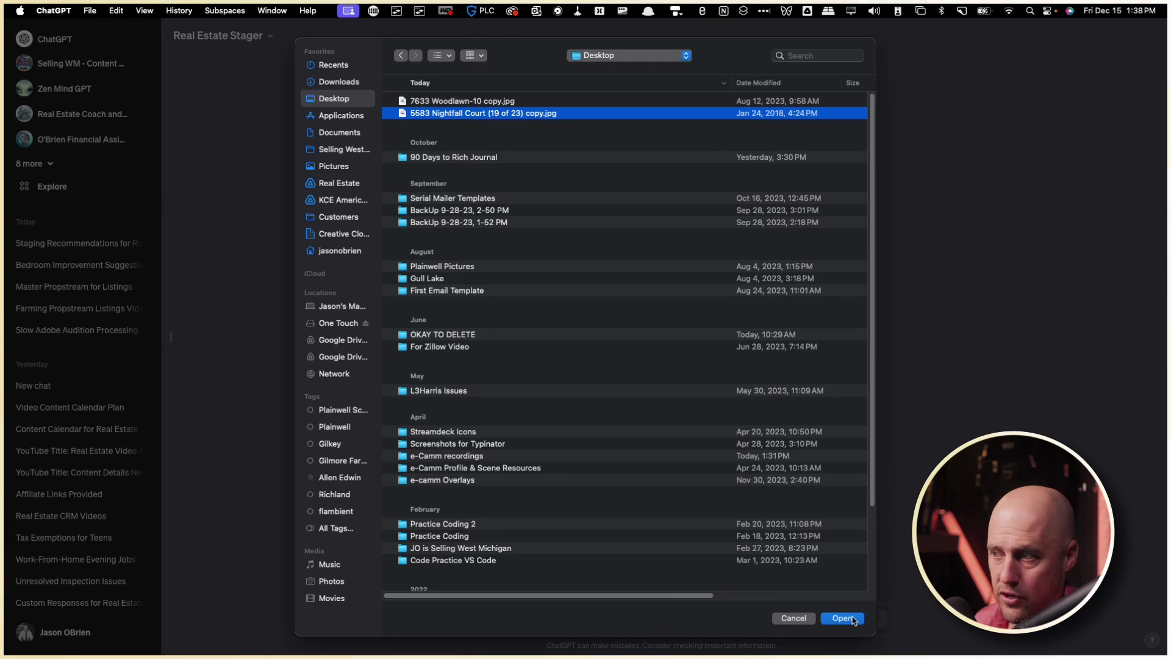
pyautogui.click(842, 617)
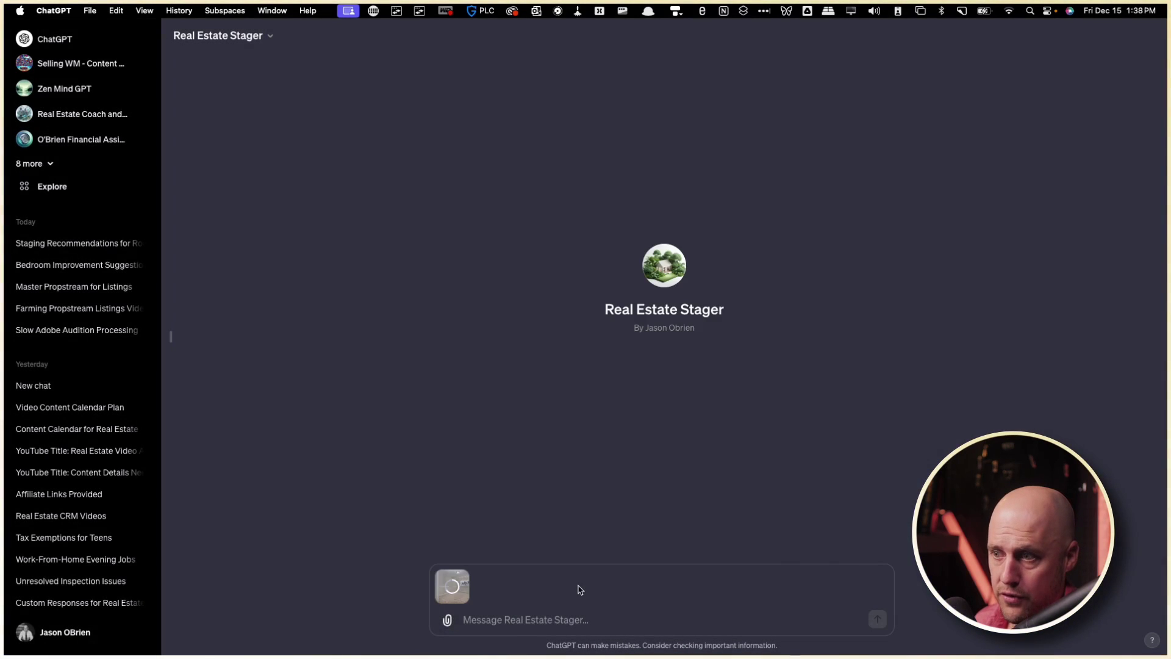
pyautogui.write('An')
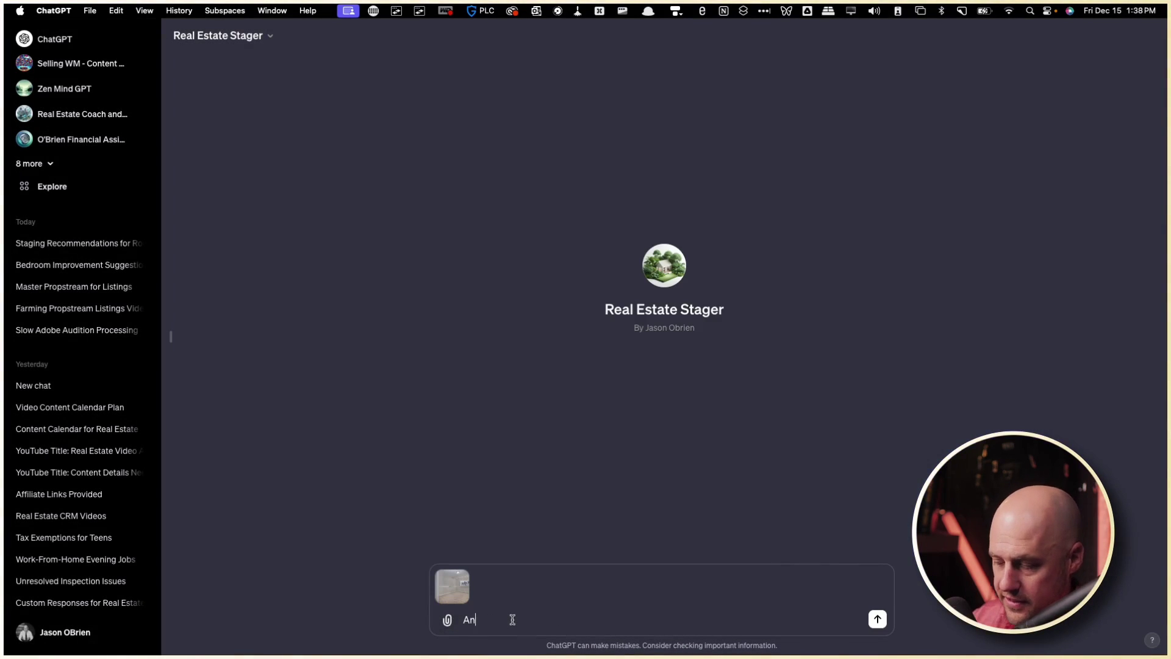
pyautogui.write('alyz')
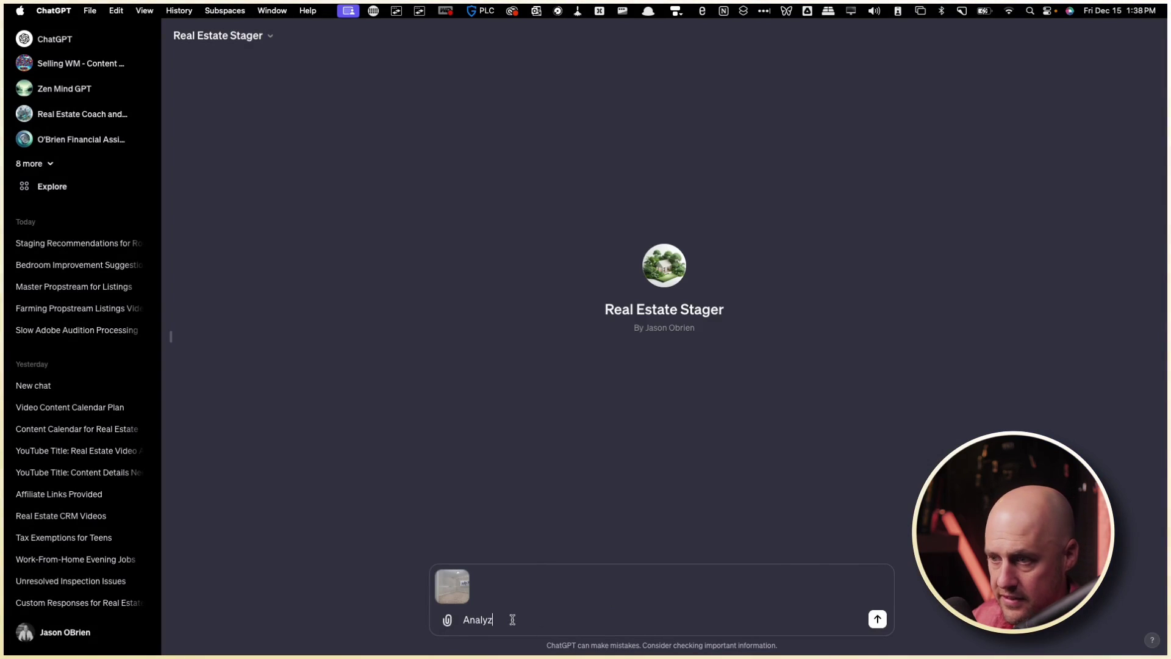
pyautogui.write('e the photo and provid')
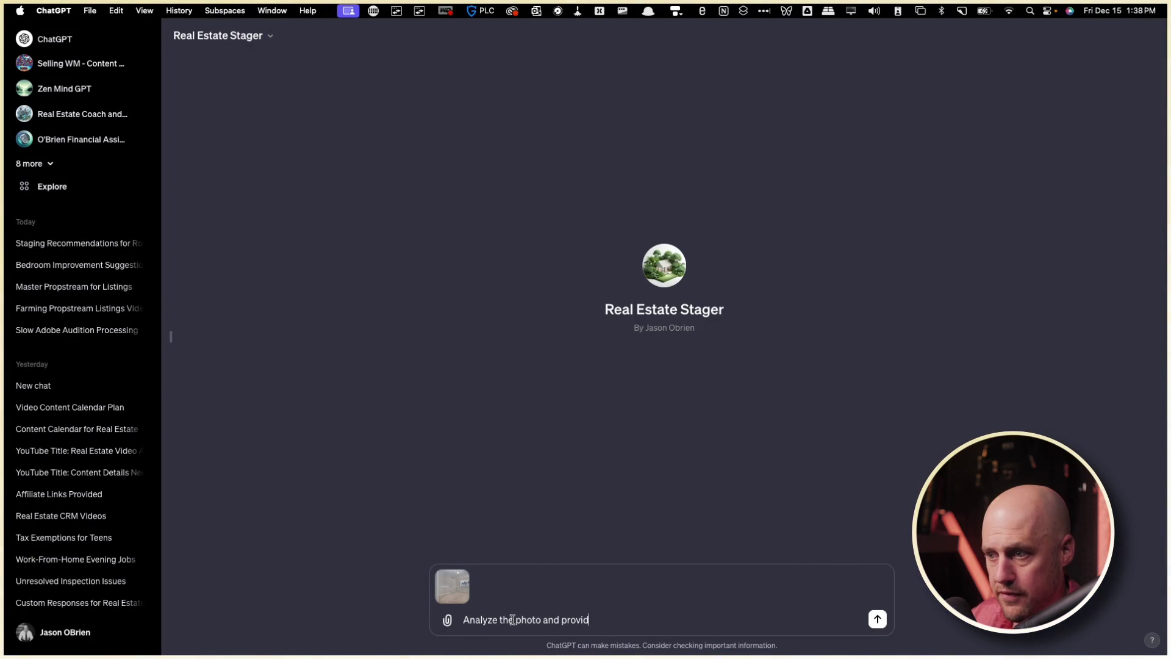
pyautogui.write('e a table of')
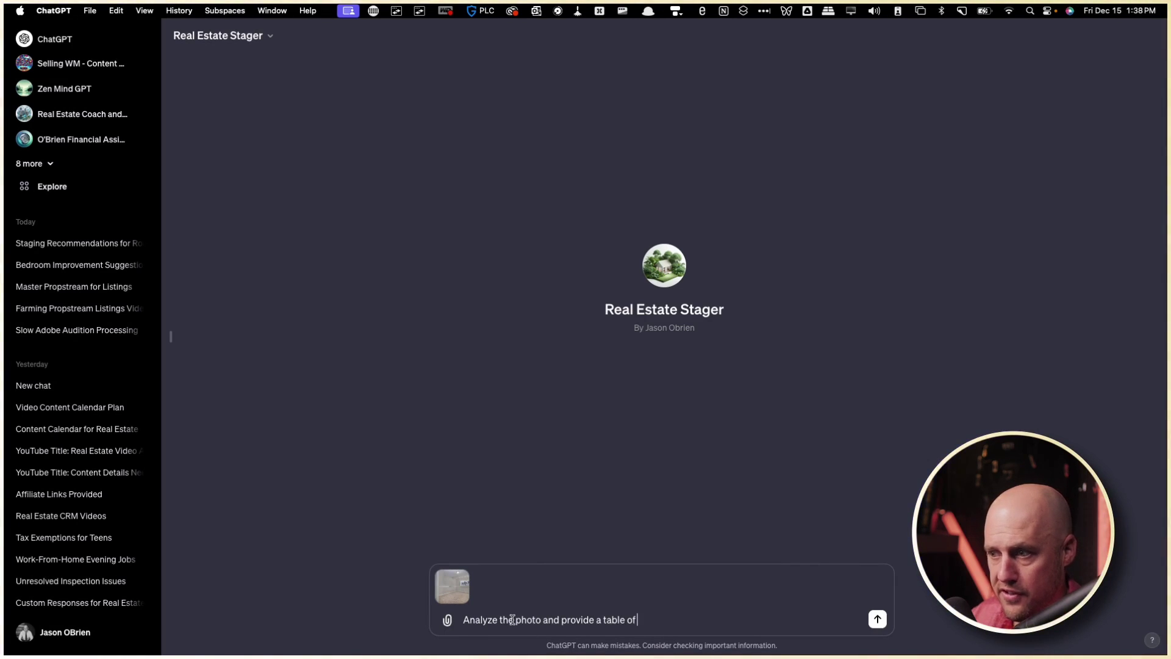
pyautogui.write(' suggestions.')
pyautogui.press('Return')
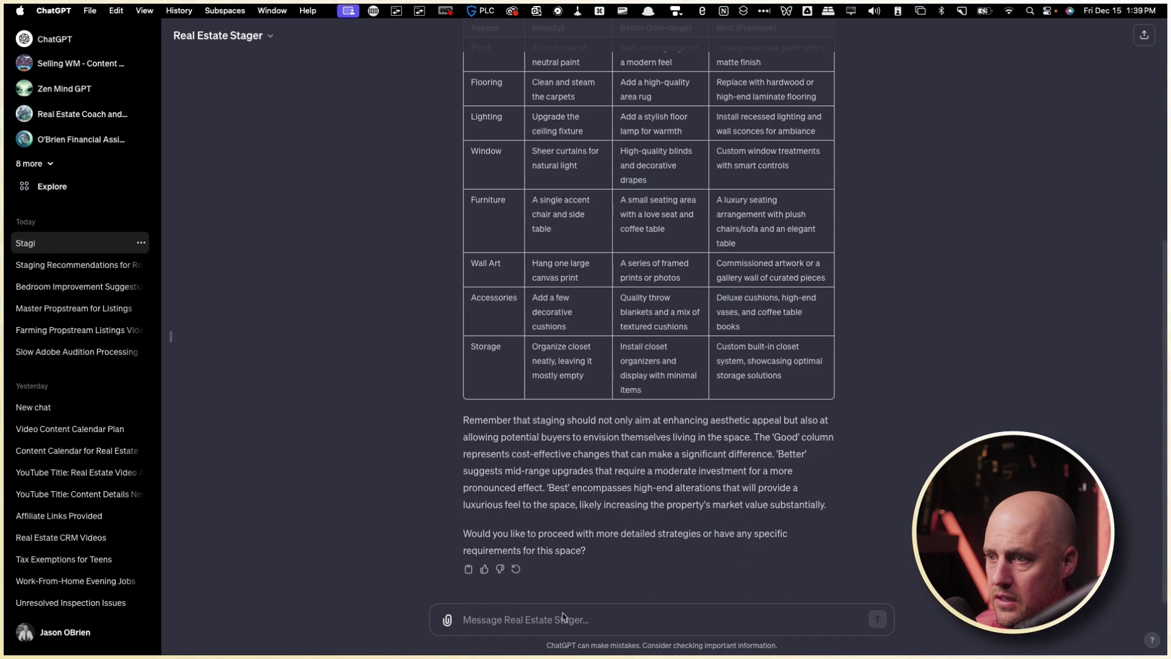
# - Tell the GPT the room is a bedroom, then highlight the Bed row's budget and premium picks
pyautogui.write('This is a')
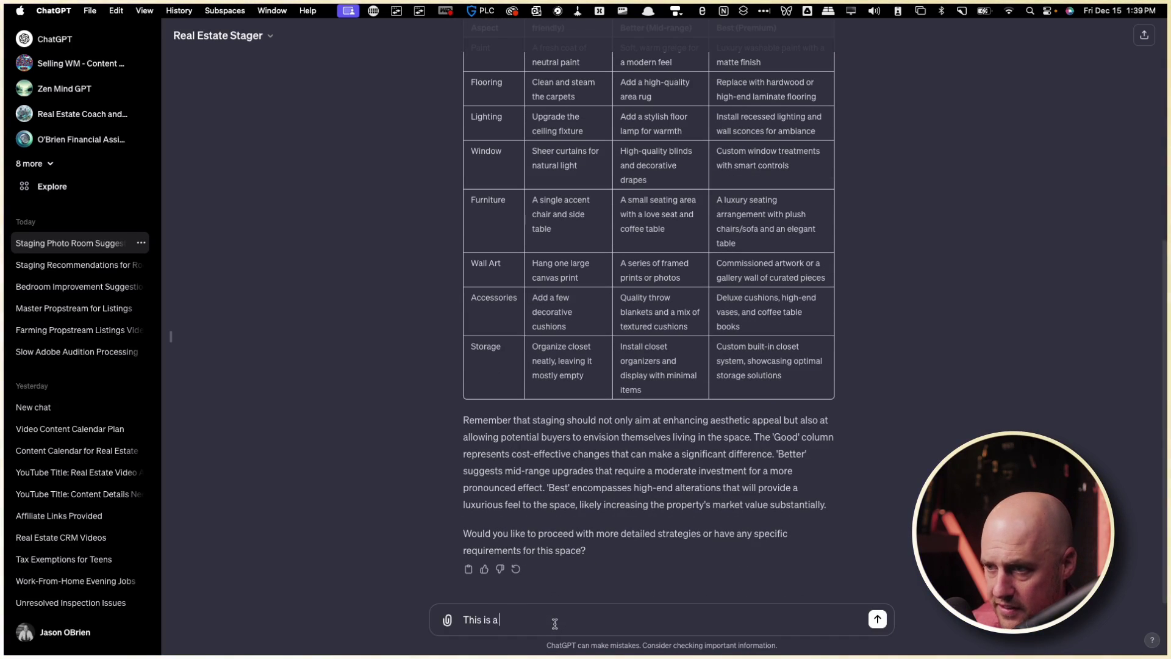
pyautogui.write(' bedroom,')
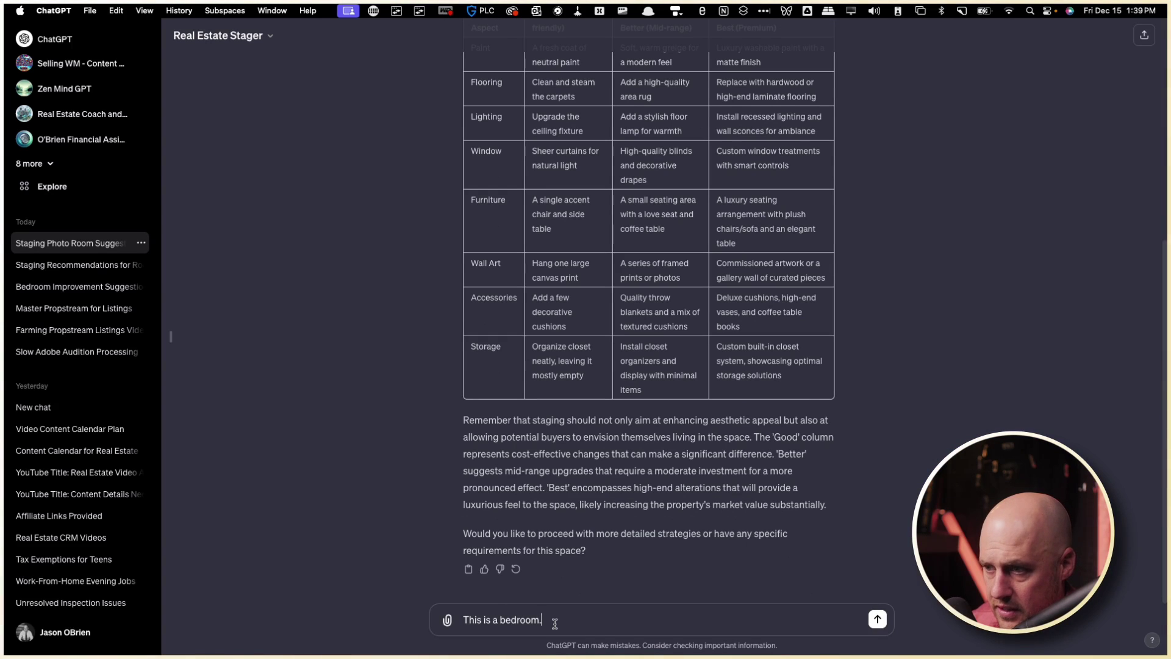
pyautogui.write(' give me sug')
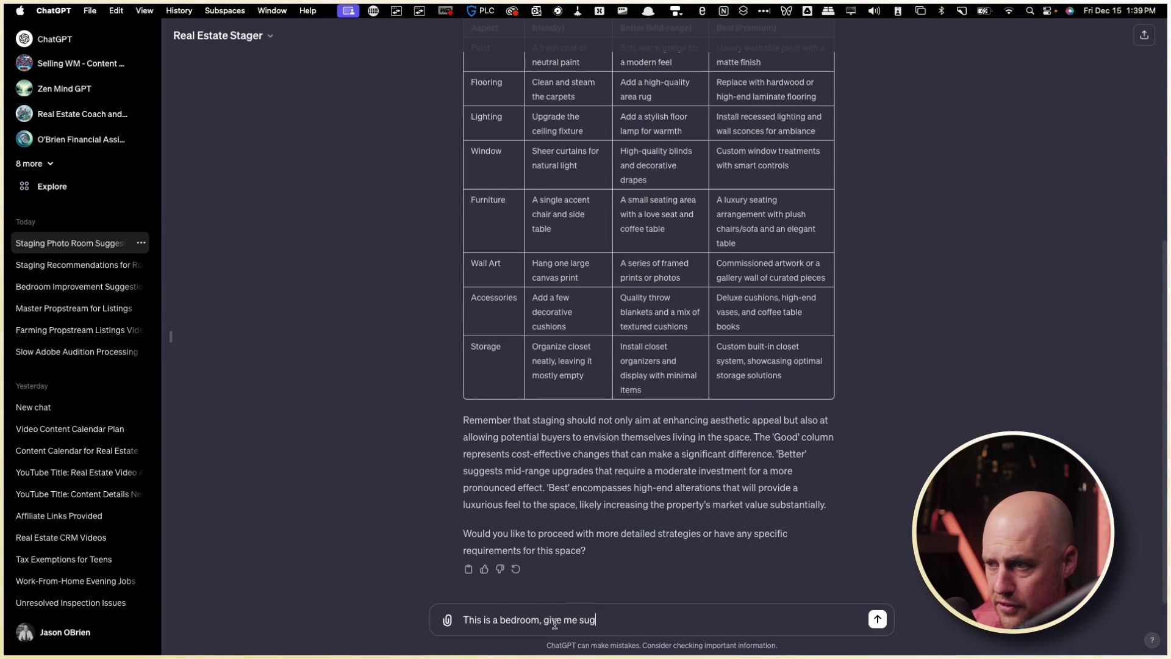
pyautogui.write('gestions based')
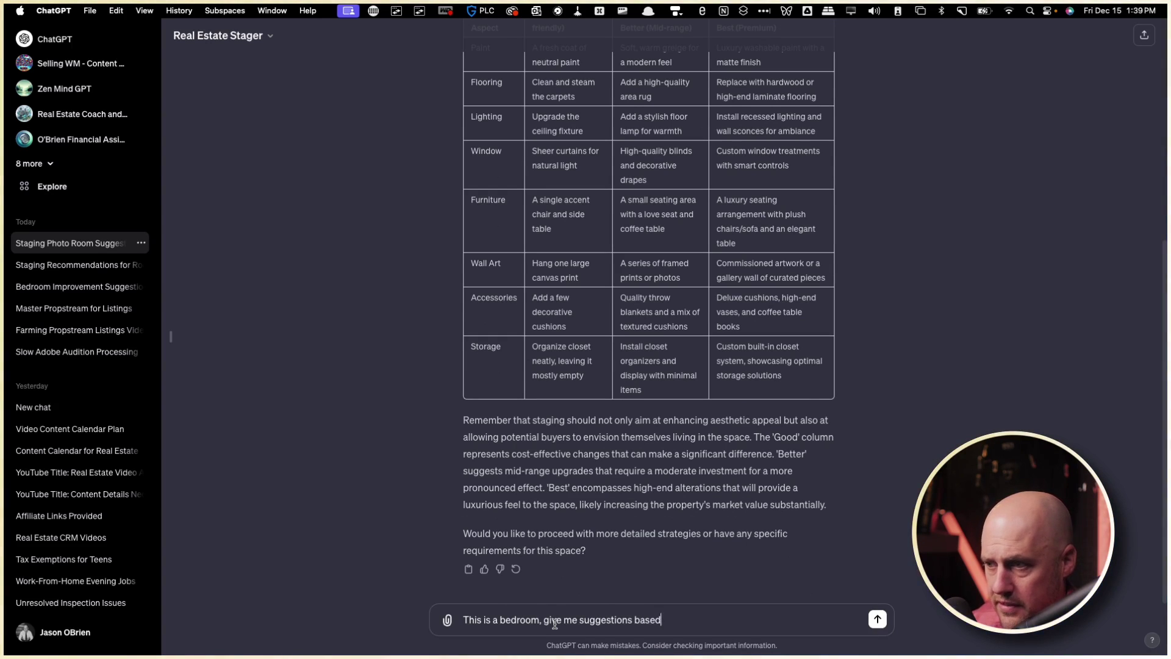
pyautogui.write(' on the')
pyautogui.press('Return')
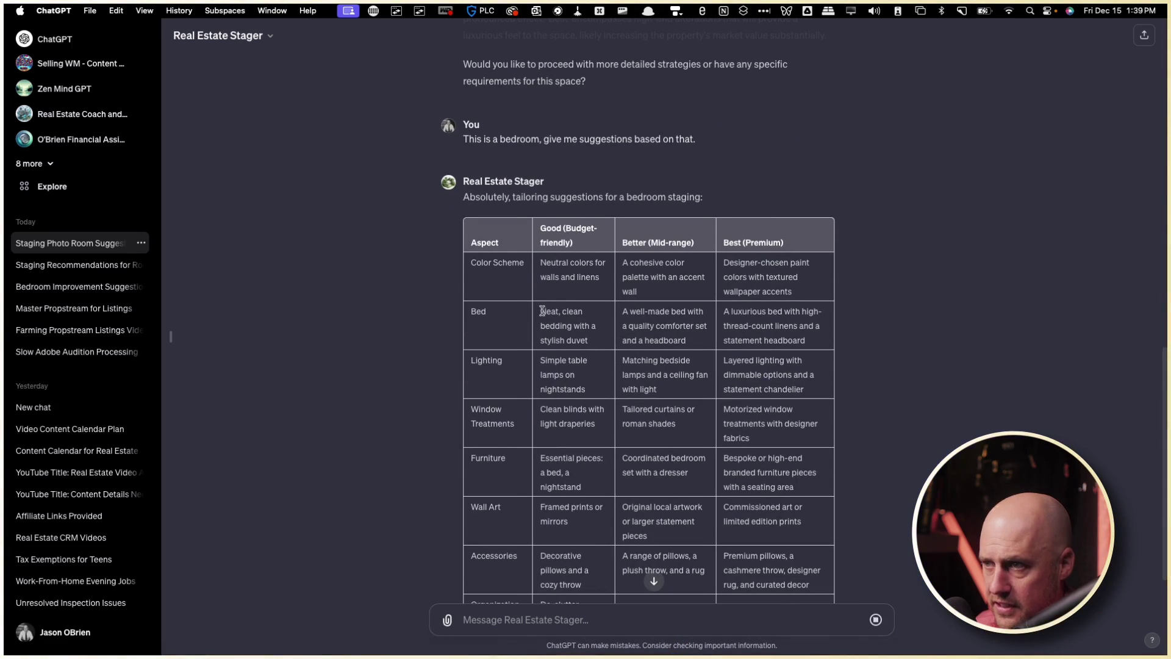
pyautogui.moveTo(541, 311); pyautogui.dragTo(612, 340)
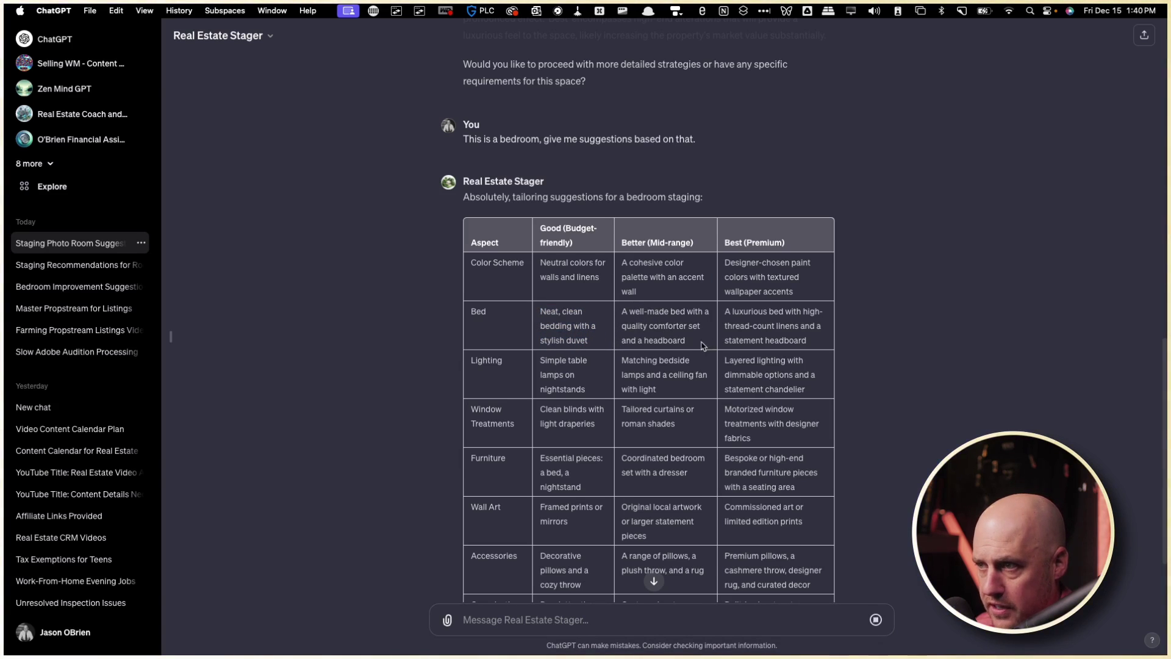
pyautogui.moveTo(720, 319); pyautogui.dragTo(821, 349)
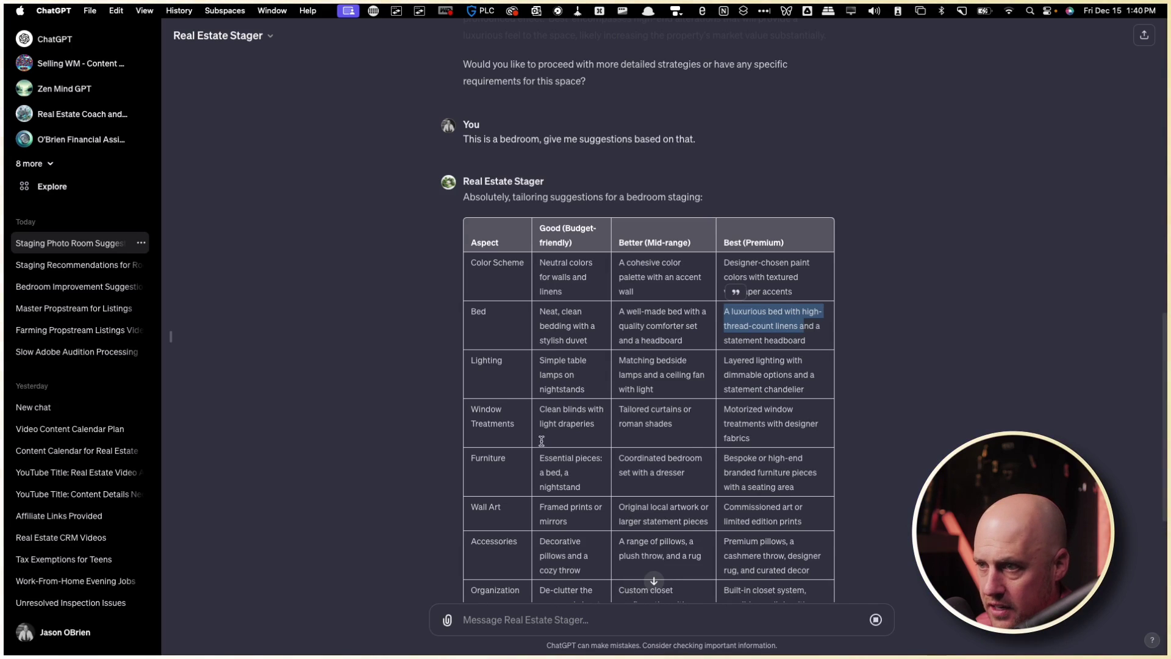
# - Scroll through the bedroom staging table and its closing advice
pyautogui.scroll(-1, 513, 448)
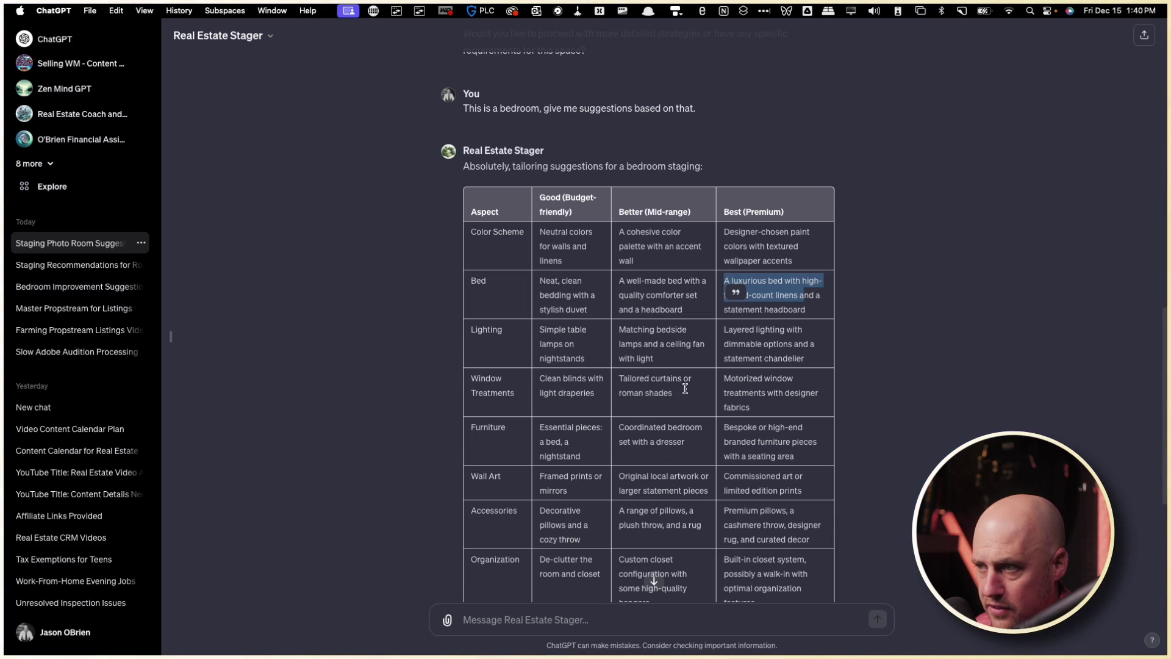
pyautogui.scroll(-5, 652, 445)
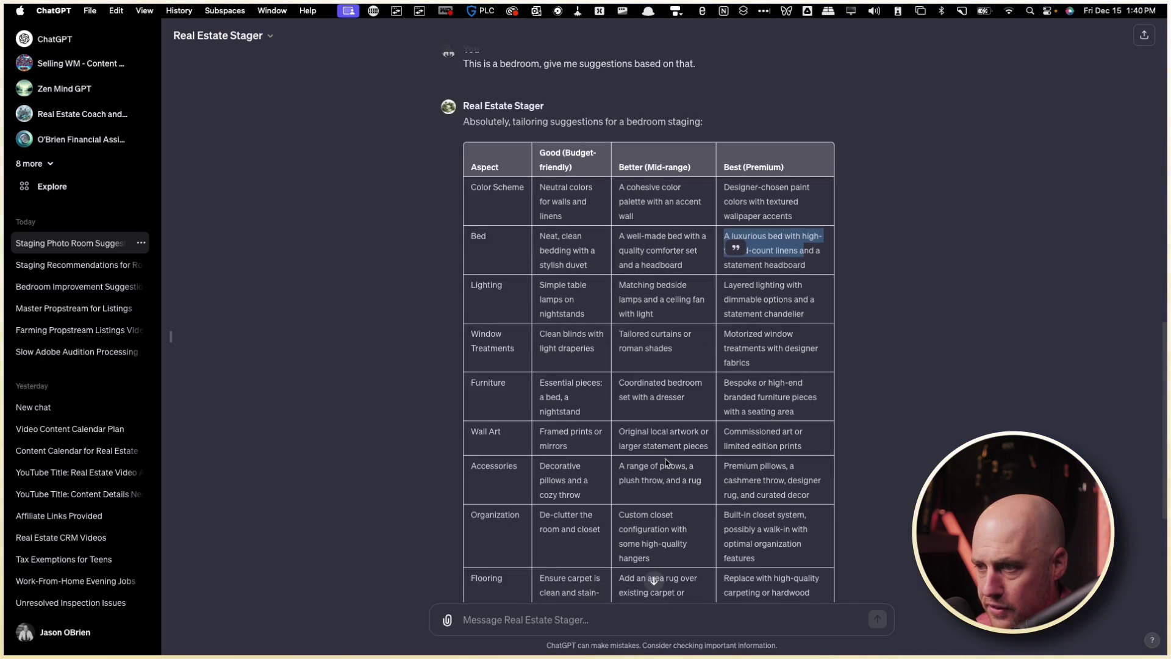
pyautogui.scroll(1, 665, 459)
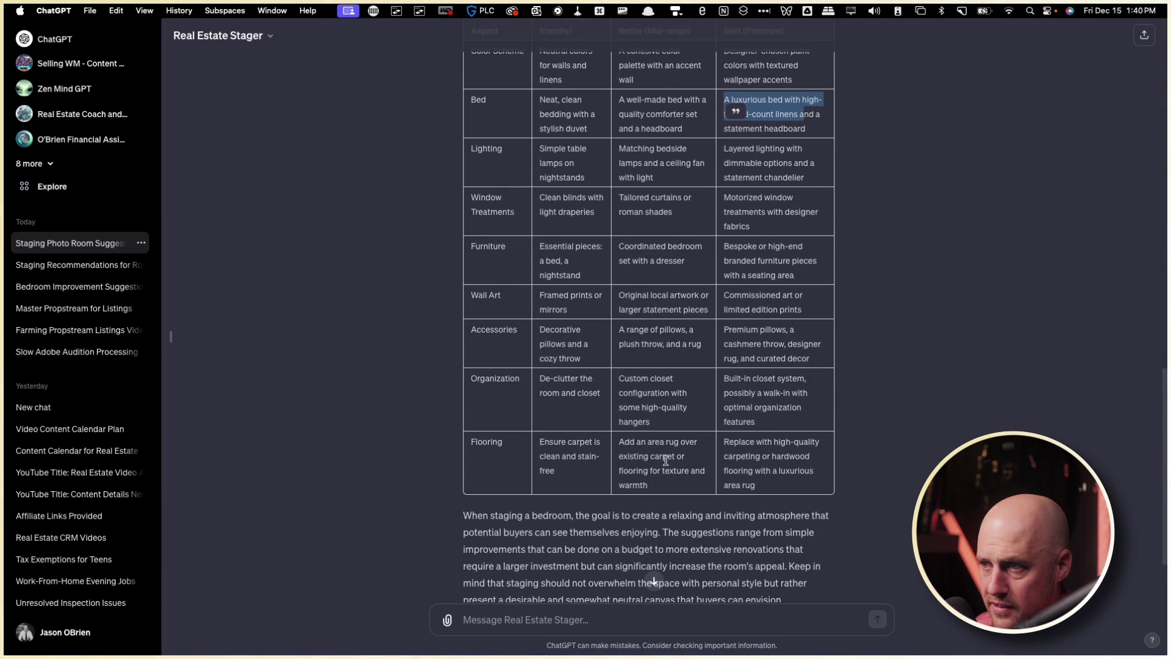
pyautogui.scroll(-3, 648, 454)
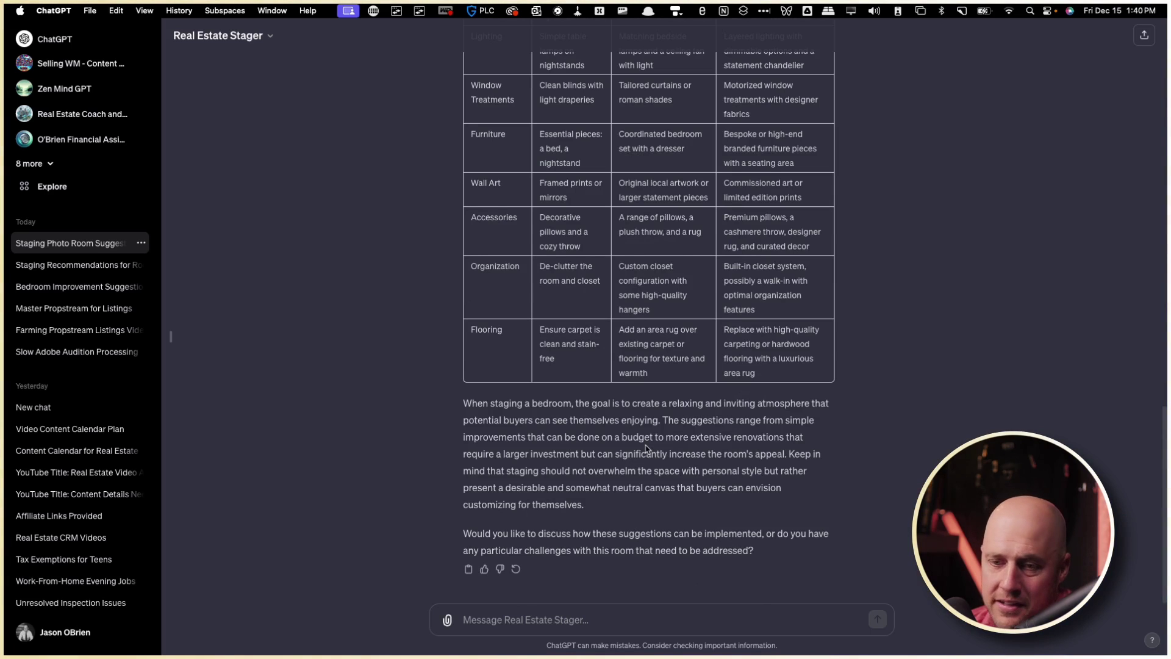
pyautogui.scroll(15, 645, 448)
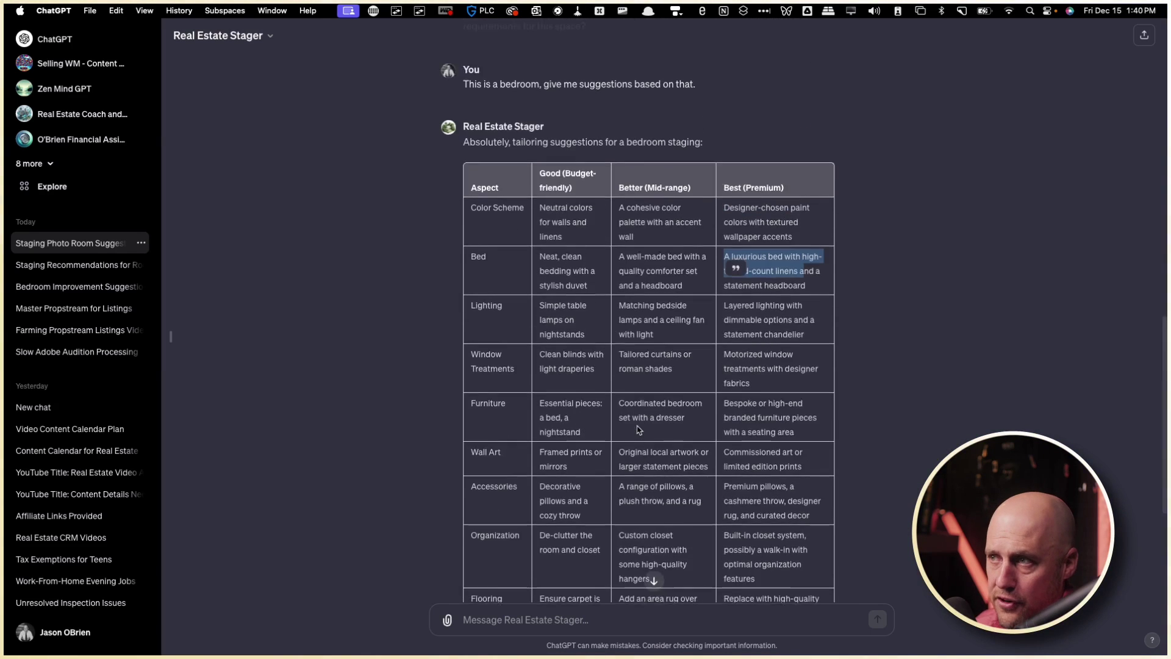
pyautogui.scroll(-15, 636, 425)
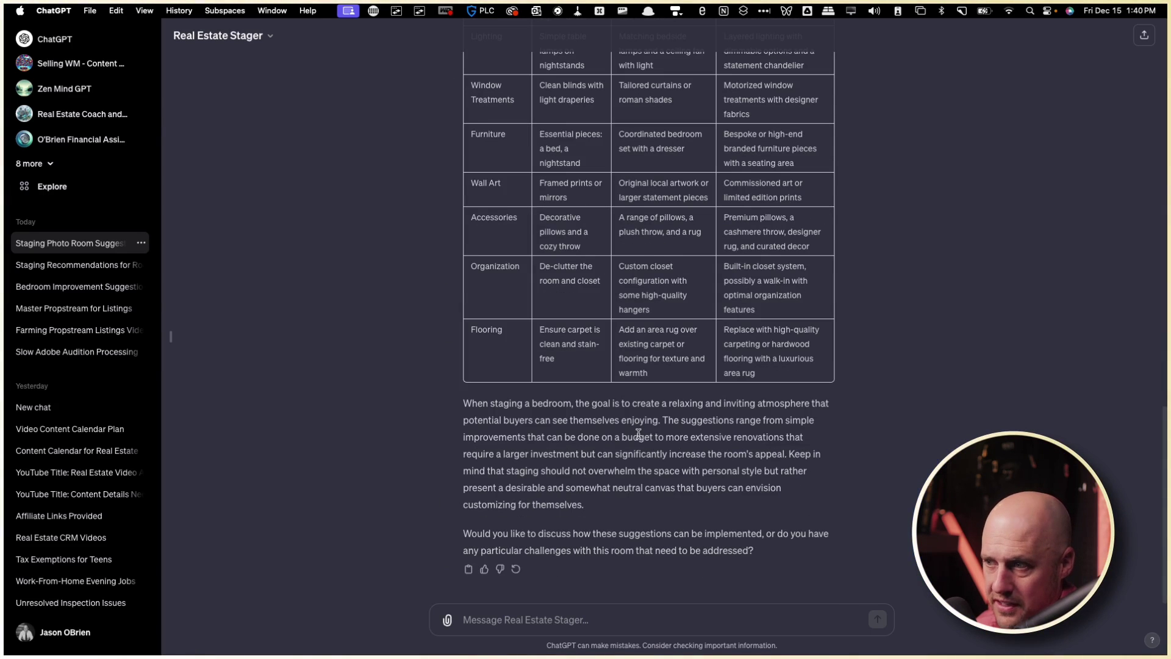
pyautogui.scroll(10, 585, 402)
pyautogui.scroll(-8, 549, 488)
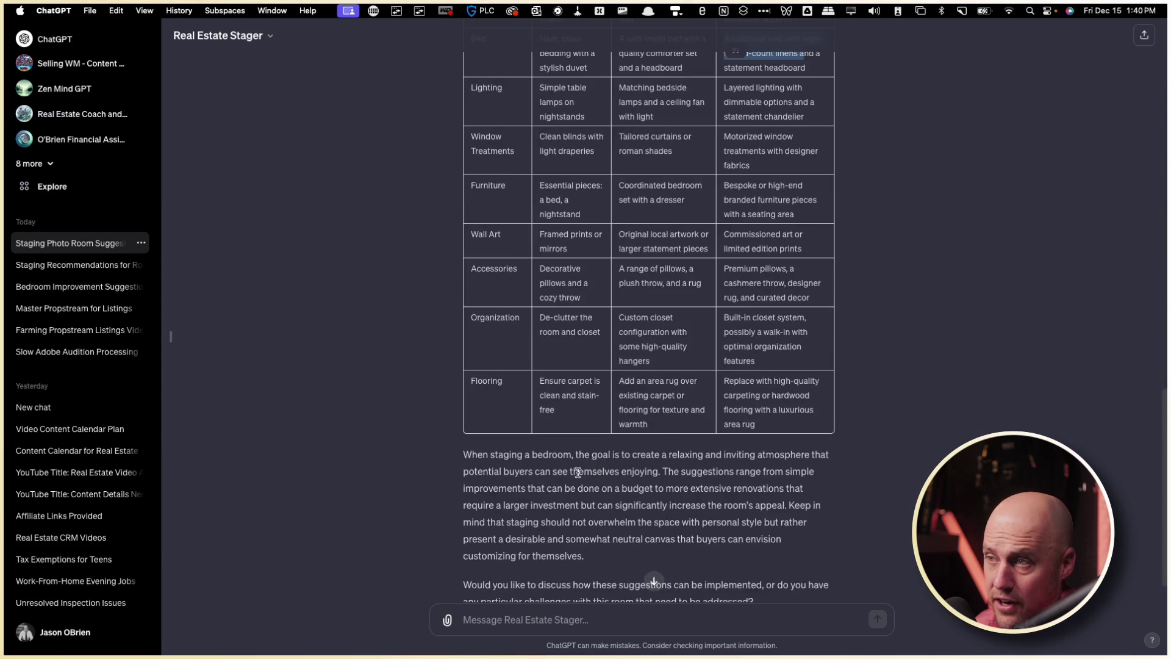
pyautogui.scroll(8, 524, 537)
pyautogui.scroll(-10, 464, 567)
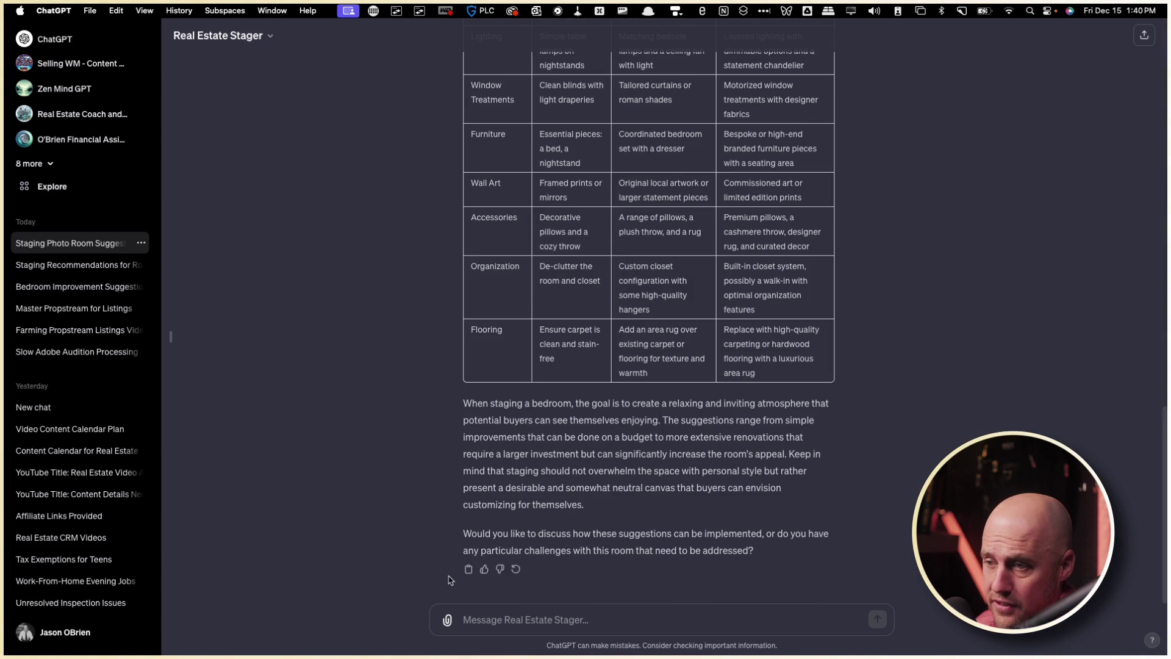
# - Attach the bedroom JPG from the Desktop and send 'Do the same for this bedroom'
pyautogui.click(446, 619)
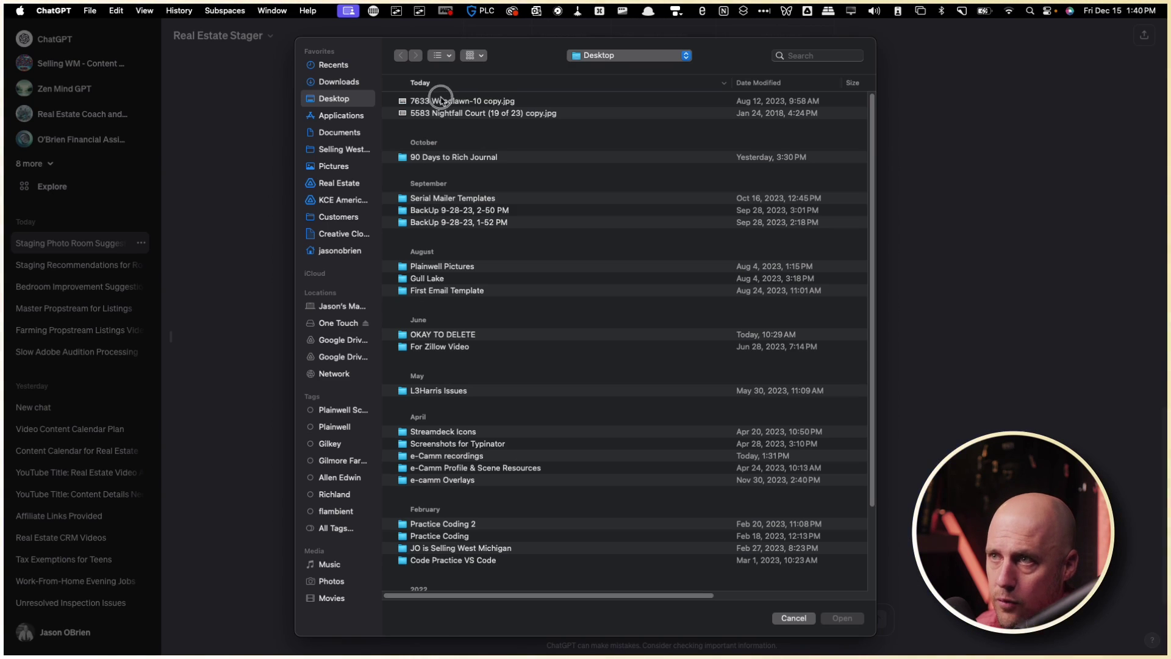
pyautogui.click(442, 102)
pyautogui.doubleClick(442, 103)
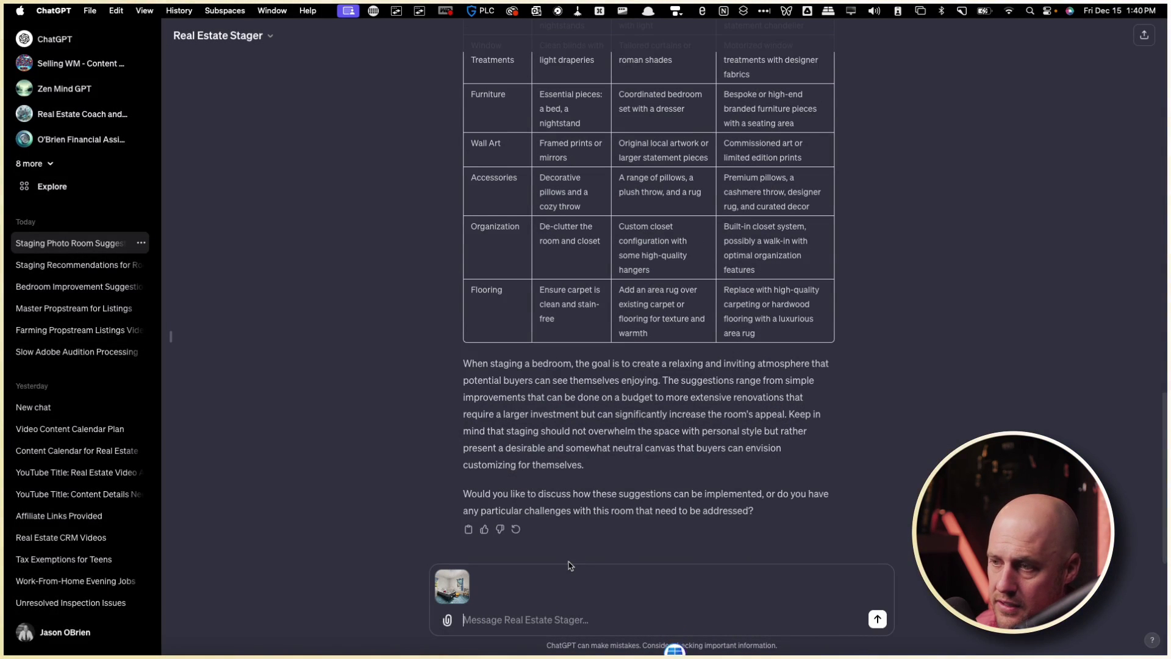
pyautogui.write('DO t')
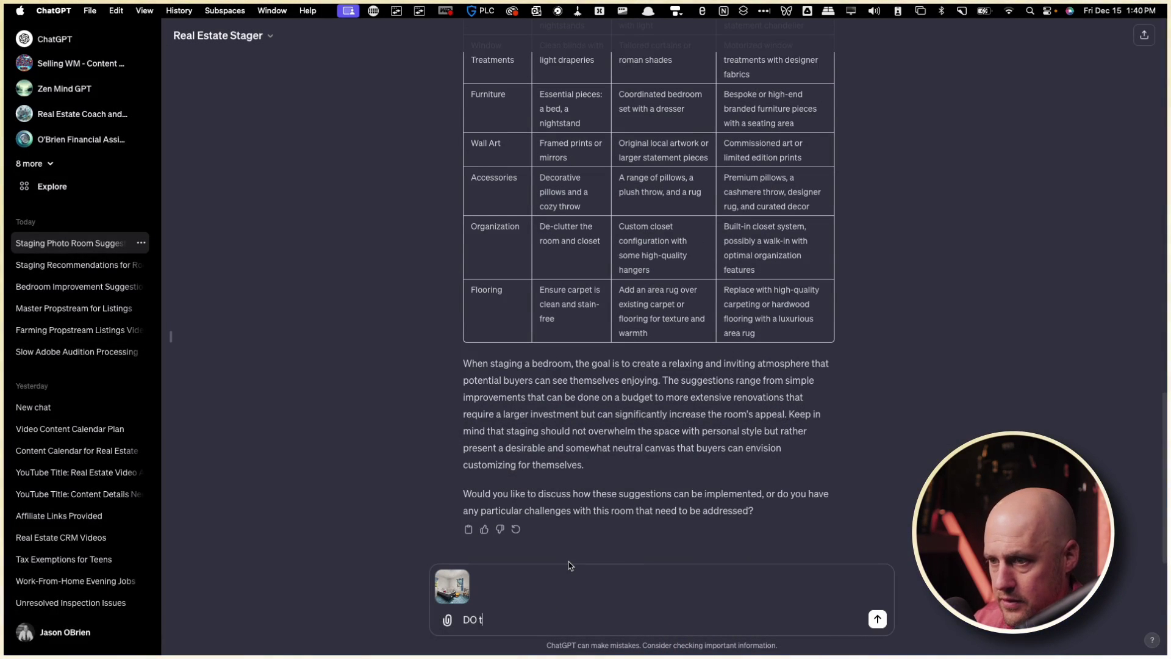
pyautogui.press('BackSpace')
pyautogui.press('BackSpace')
pyautogui.press('BackSpace')
pyautogui.write('o the same f')
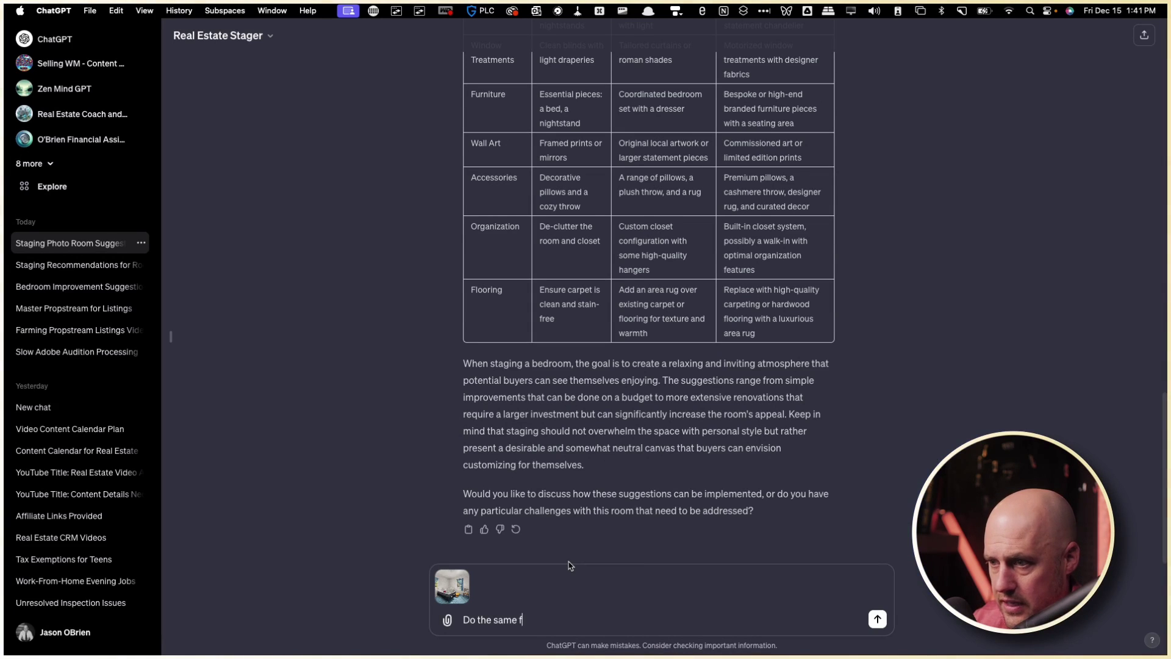
pyautogui.write('or this bedroom:')
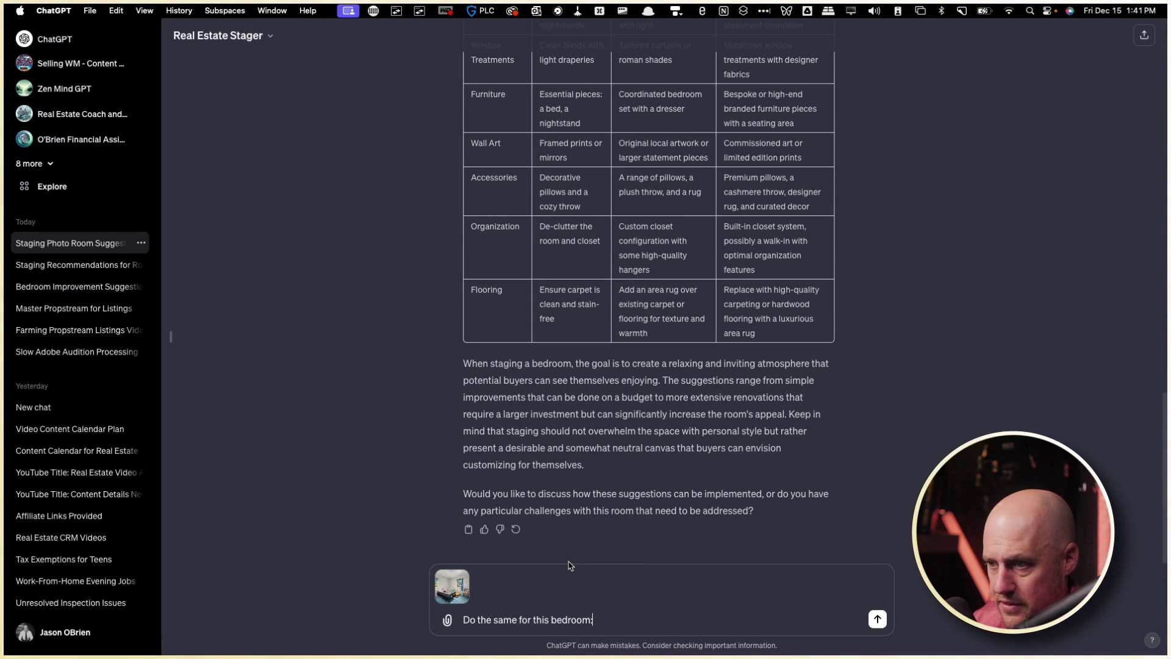
pyautogui.press('Return')
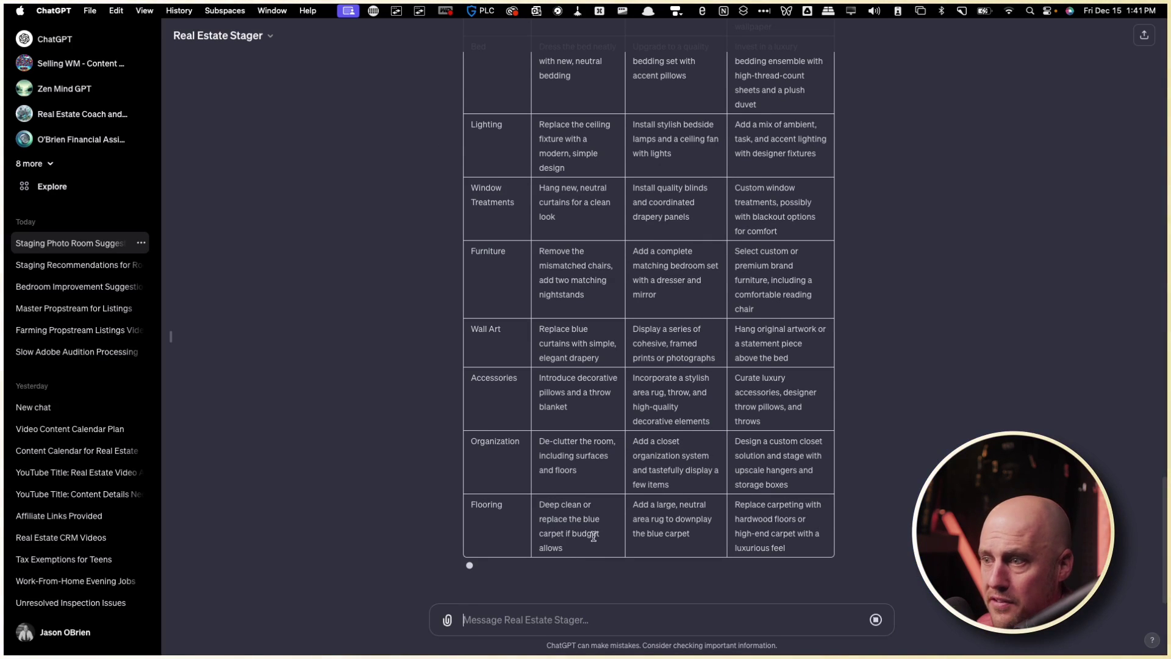
# - Review the second-bedroom Good/Better/Best table across all nine aspects, Color Scheme through Flooring
pyautogui.scroll(10, 533, 543)
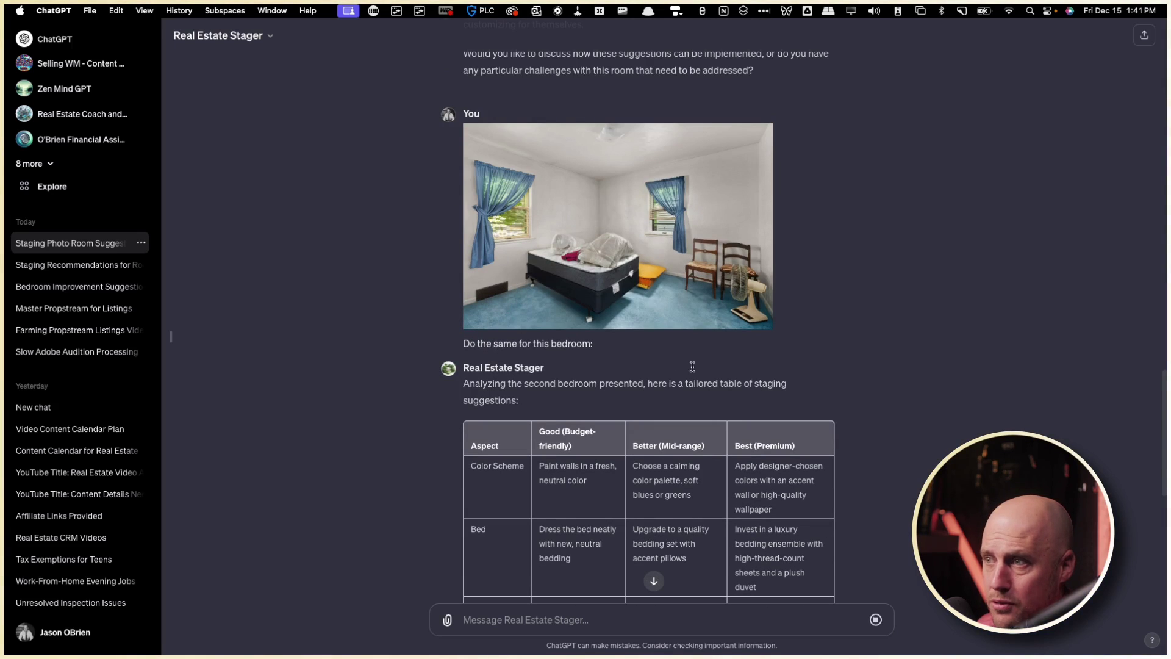
pyautogui.scroll(-1, 678, 378)
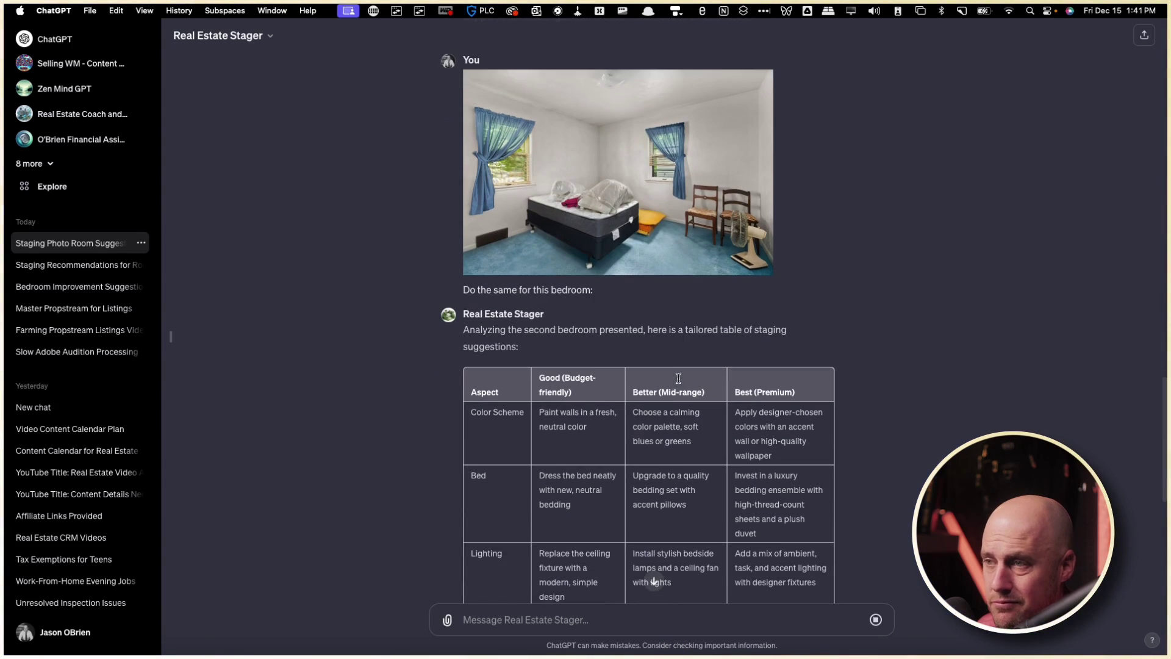
pyautogui.scroll(-8, 678, 378)
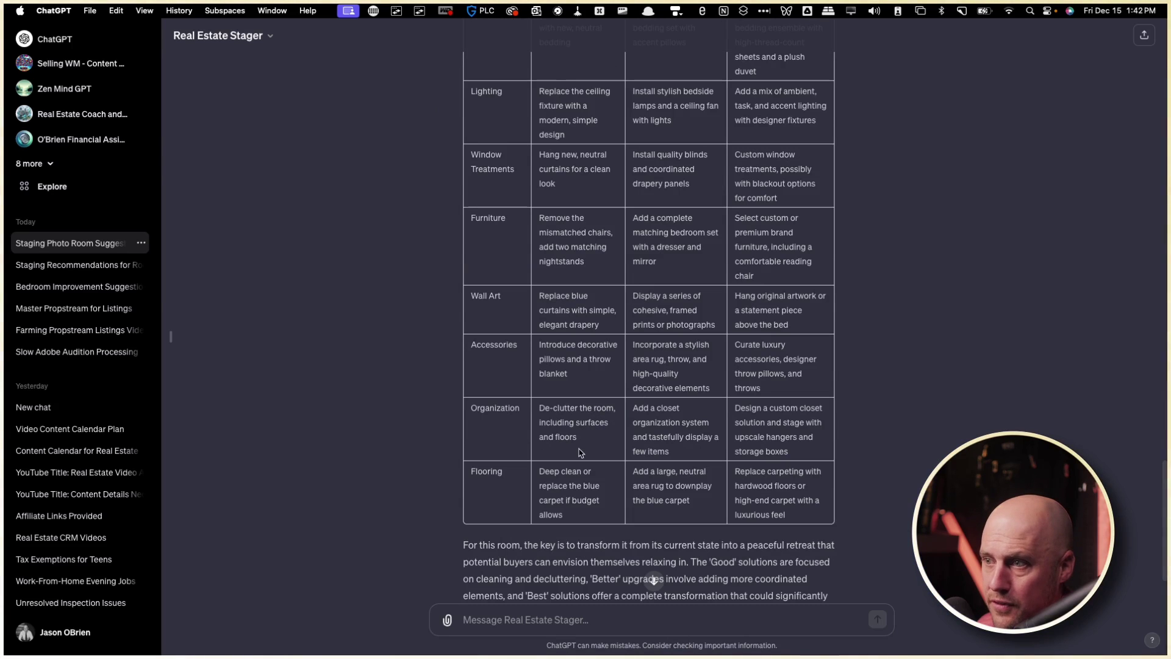
pyautogui.scroll(10, 610, 408)
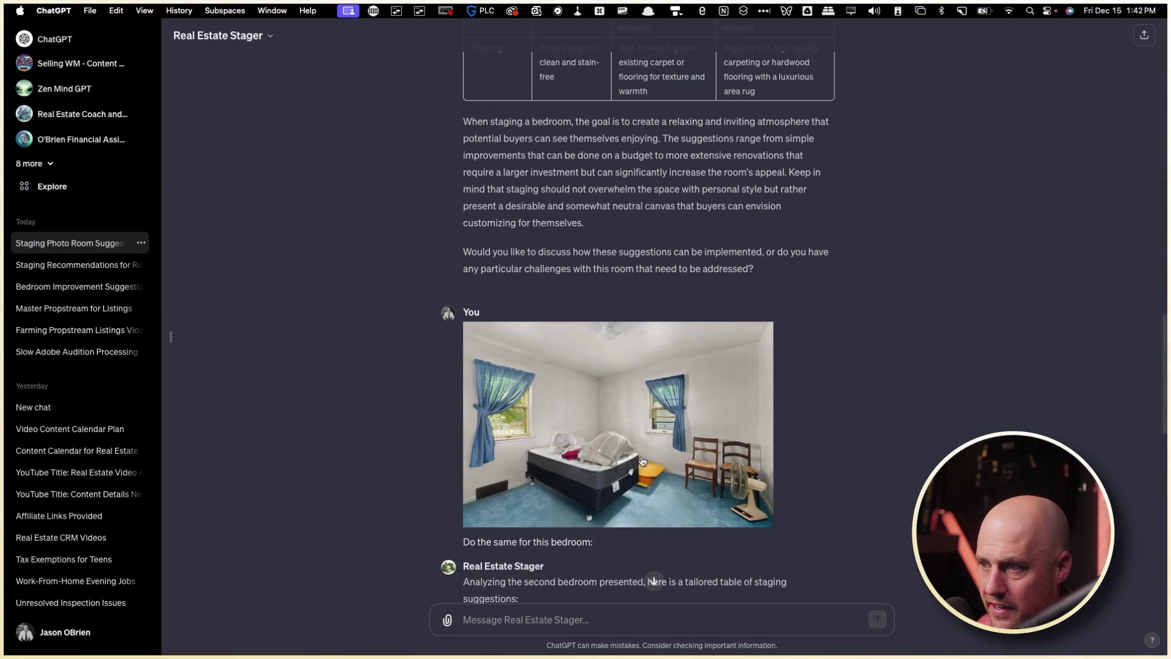
pyautogui.scroll(-10, 595, 430)
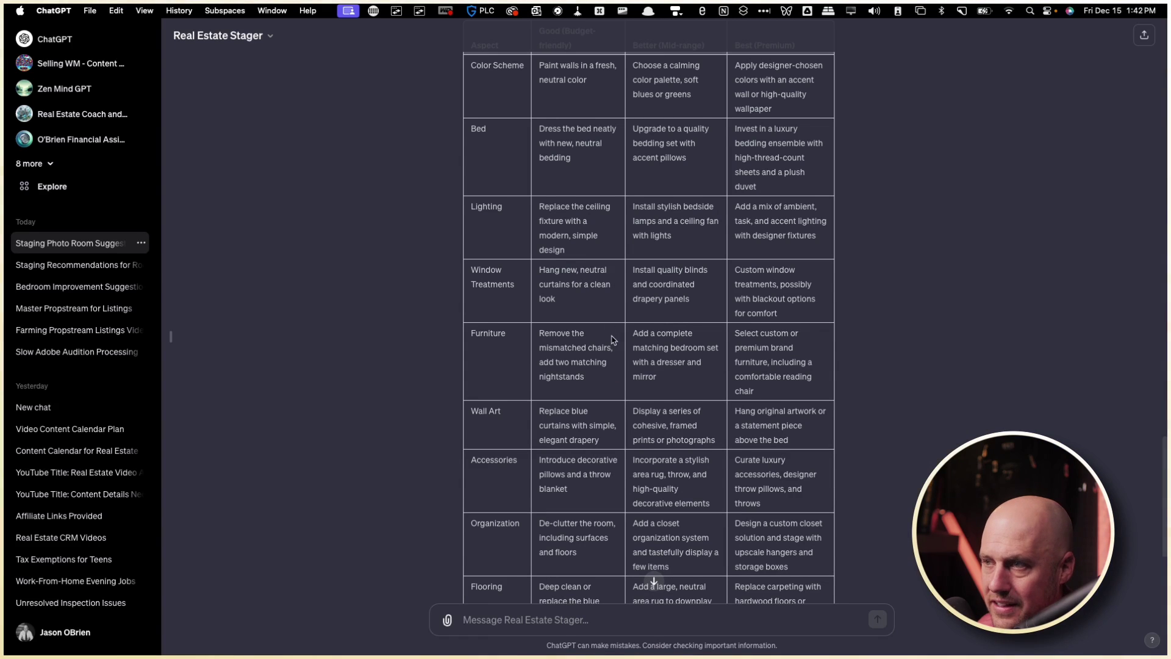
pyautogui.scroll(8, 618, 347)
pyautogui.scroll(-12, 610, 372)
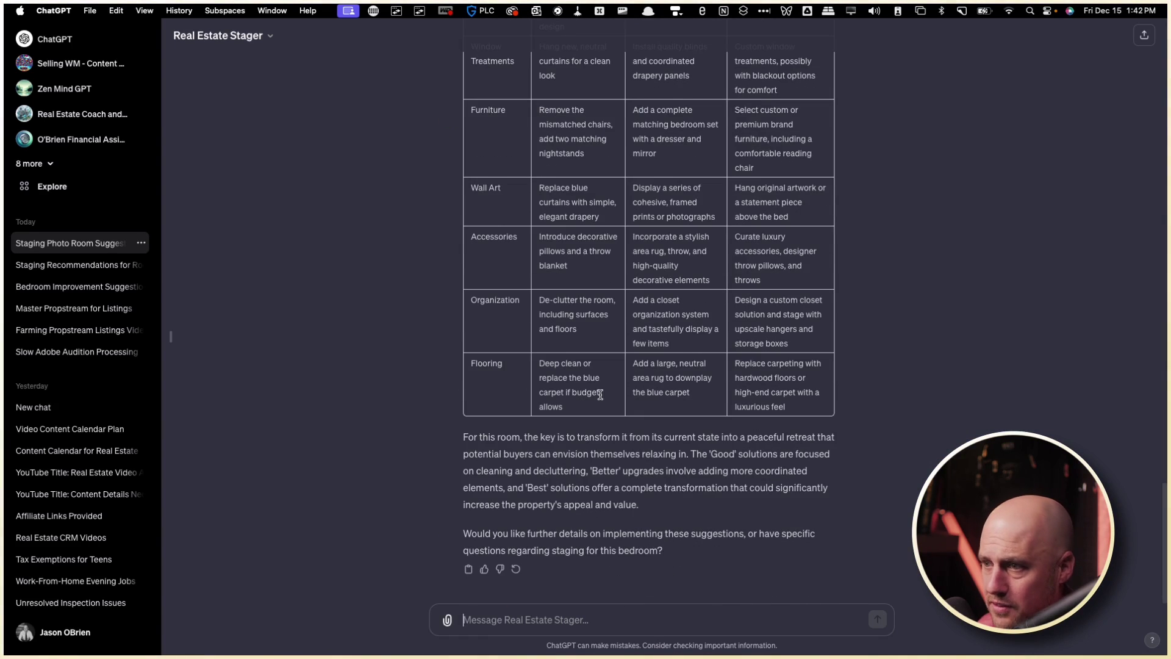
pyautogui.scroll(4, 601, 398)
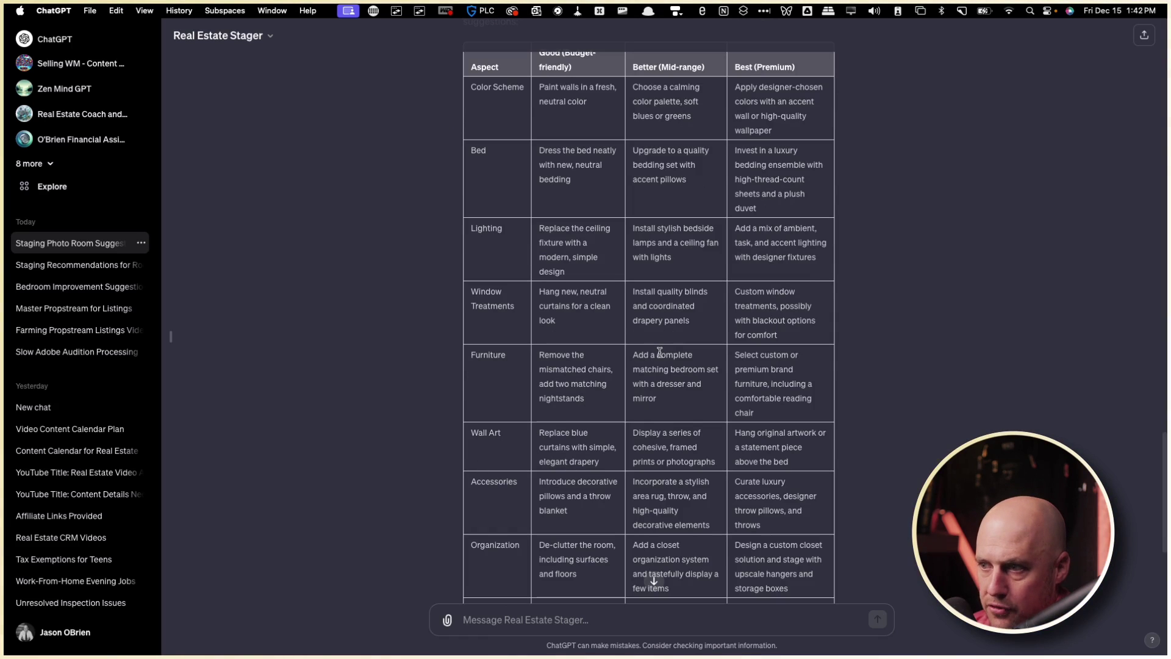
pyautogui.scroll(-3, 611, 295)
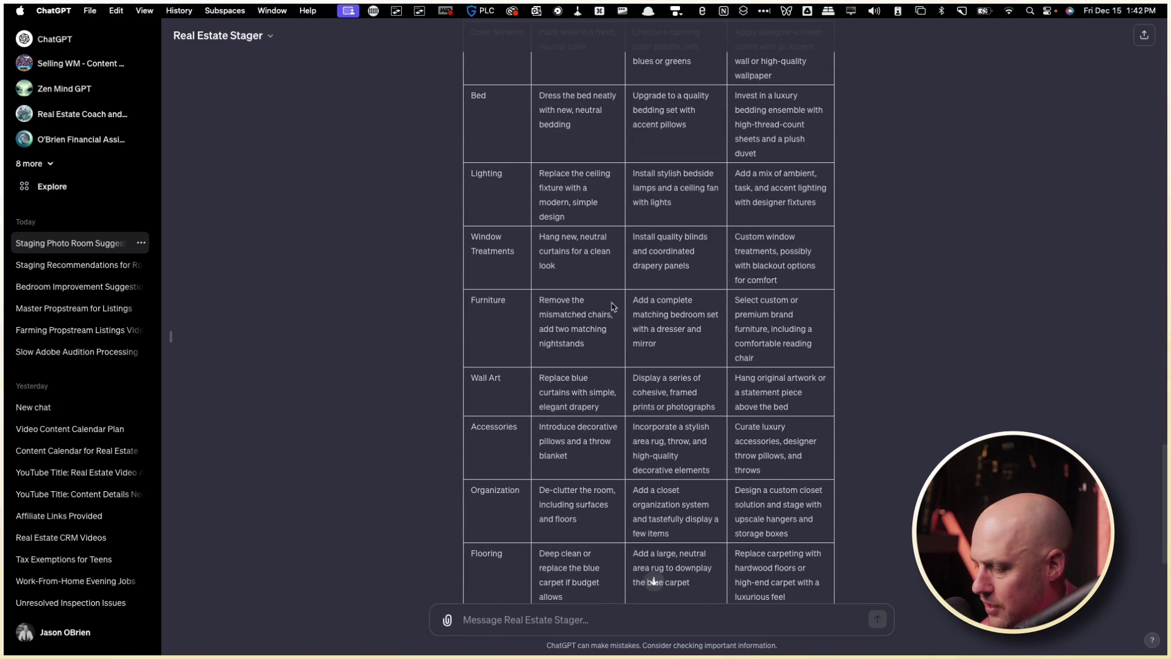
pyautogui.scroll(-5, 611, 296)
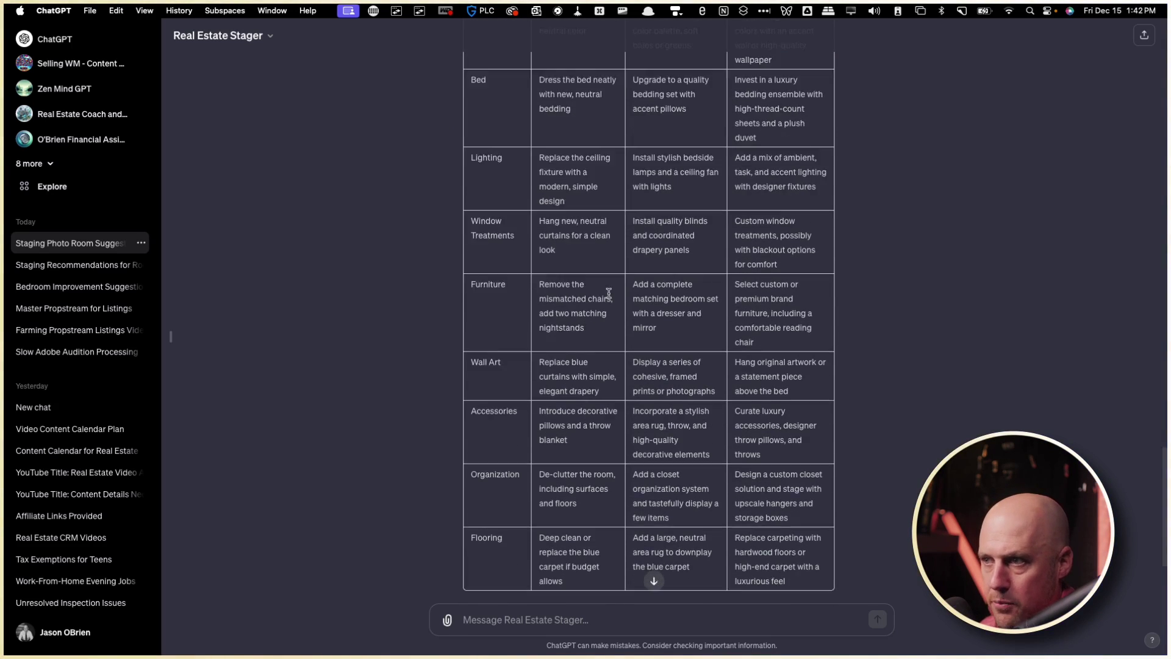
pyautogui.scroll(10, 615, 314)
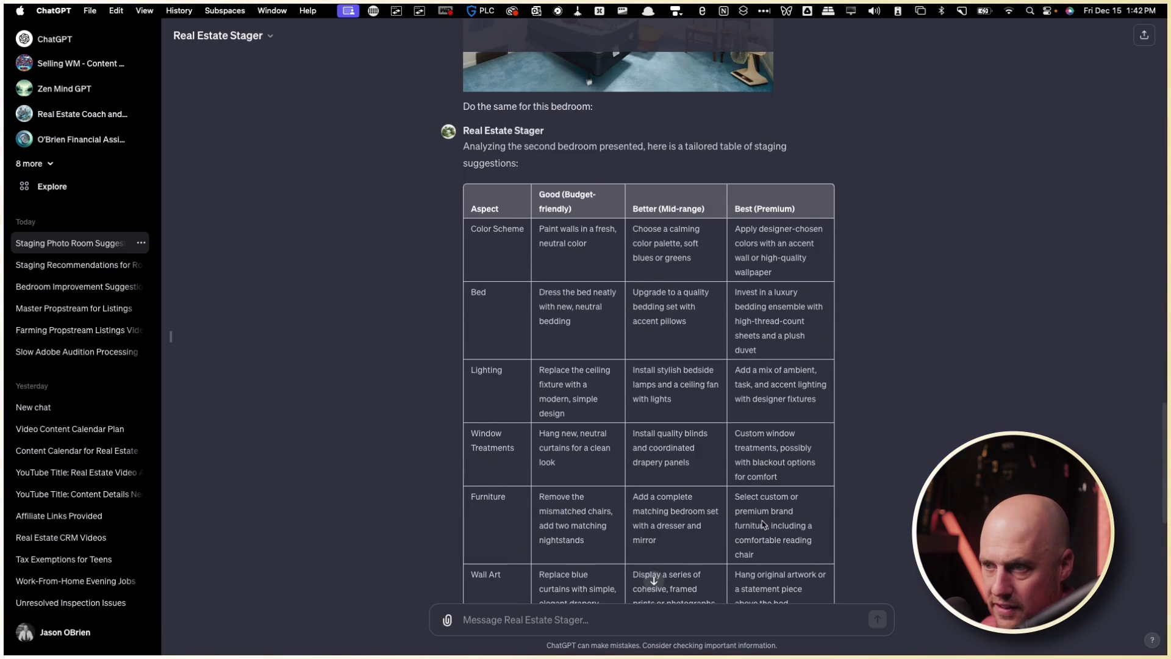
pyautogui.scroll(-3, 764, 403)
pyautogui.scroll(6, 609, 402)
pyautogui.tripleClick(549, 394)
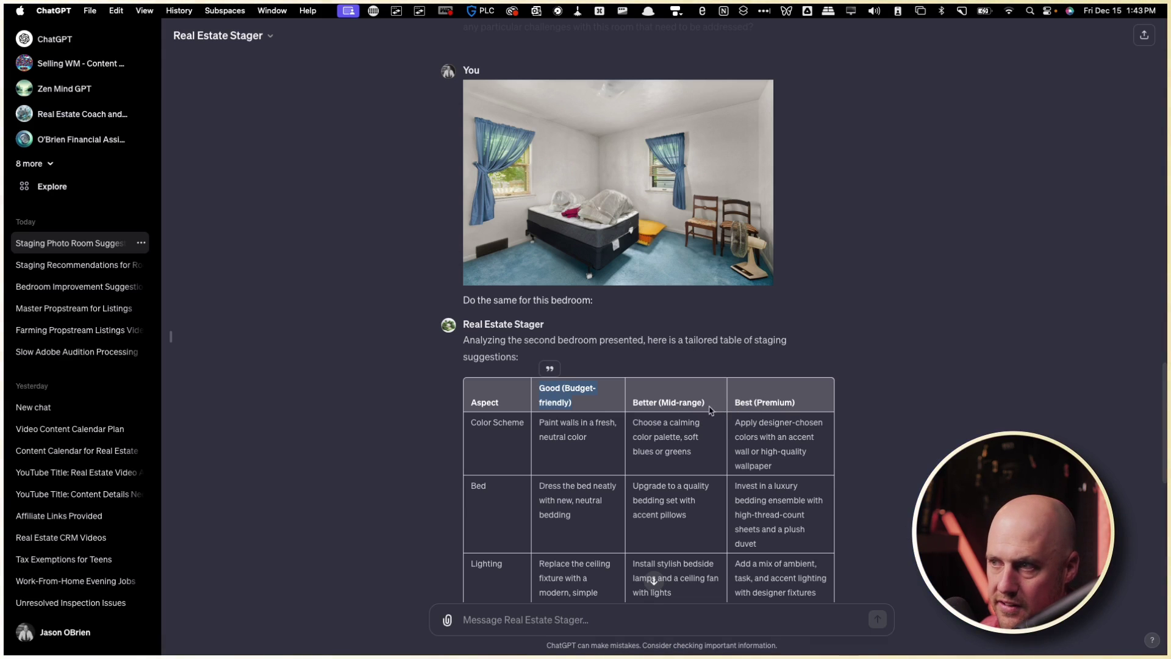
pyautogui.scroll(-5, 774, 426)
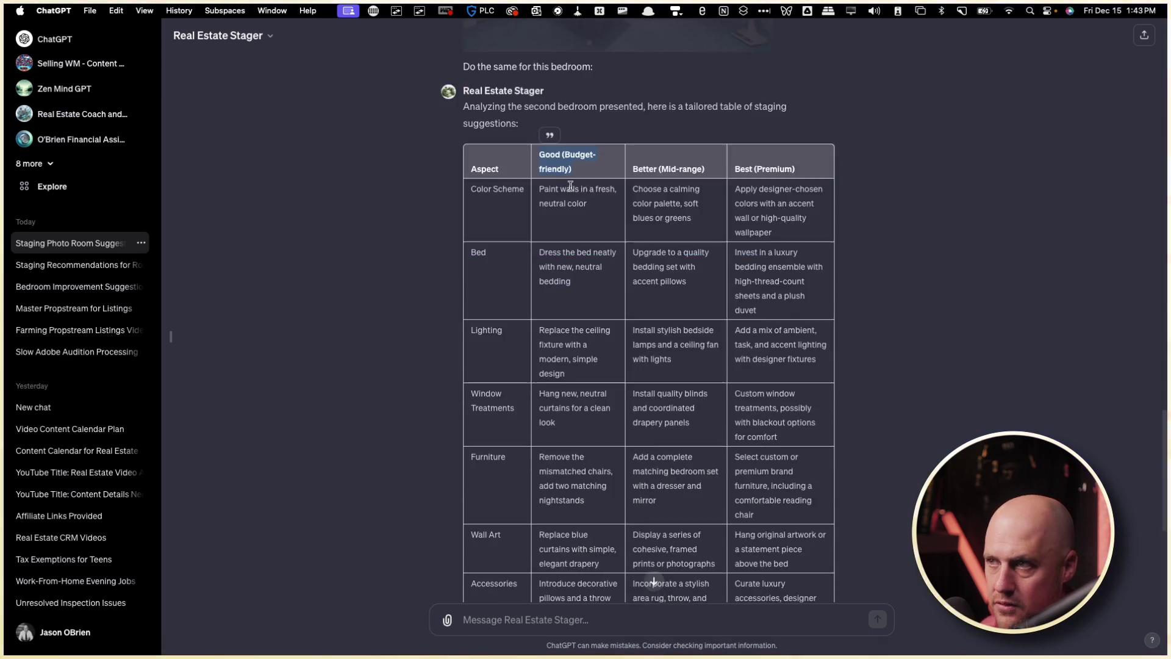
pyautogui.scroll(-5, 584, 180)
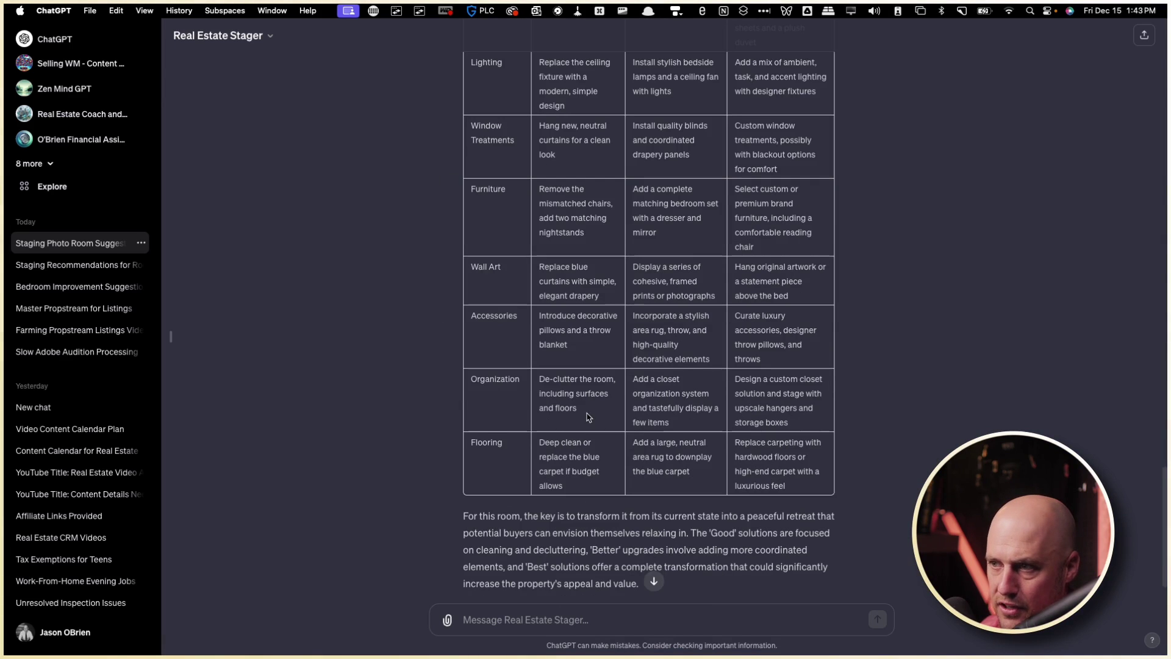
pyautogui.scroll(2, 588, 402)
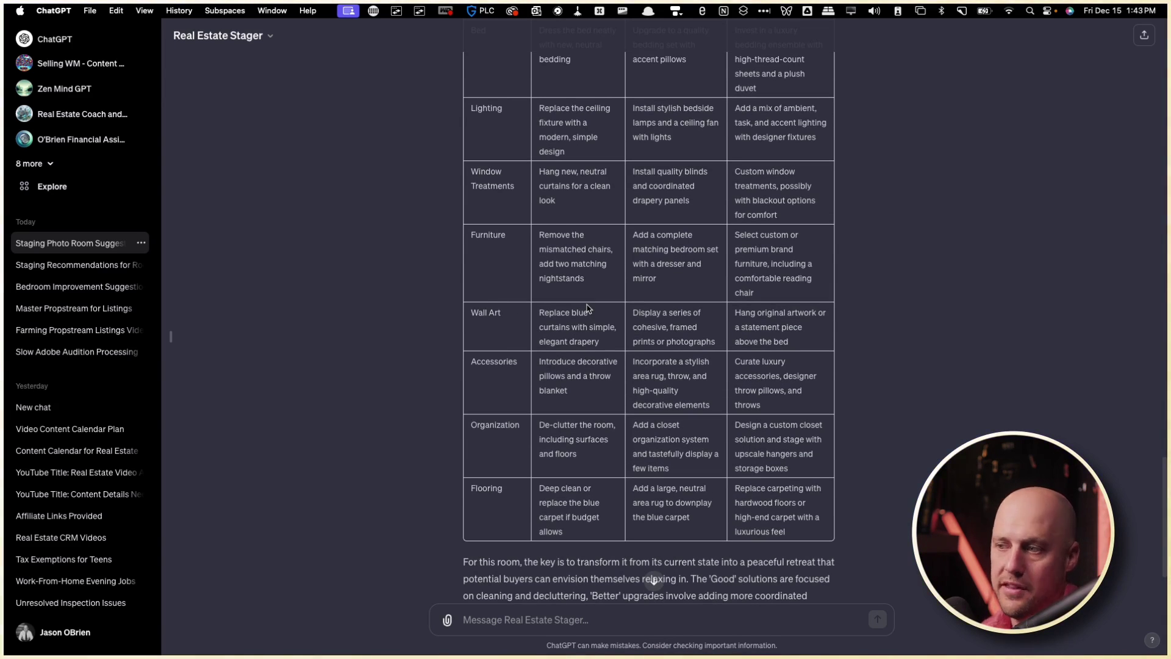
pyautogui.scroll(-3, 603, 275)
pyautogui.scroll(9, 609, 254)
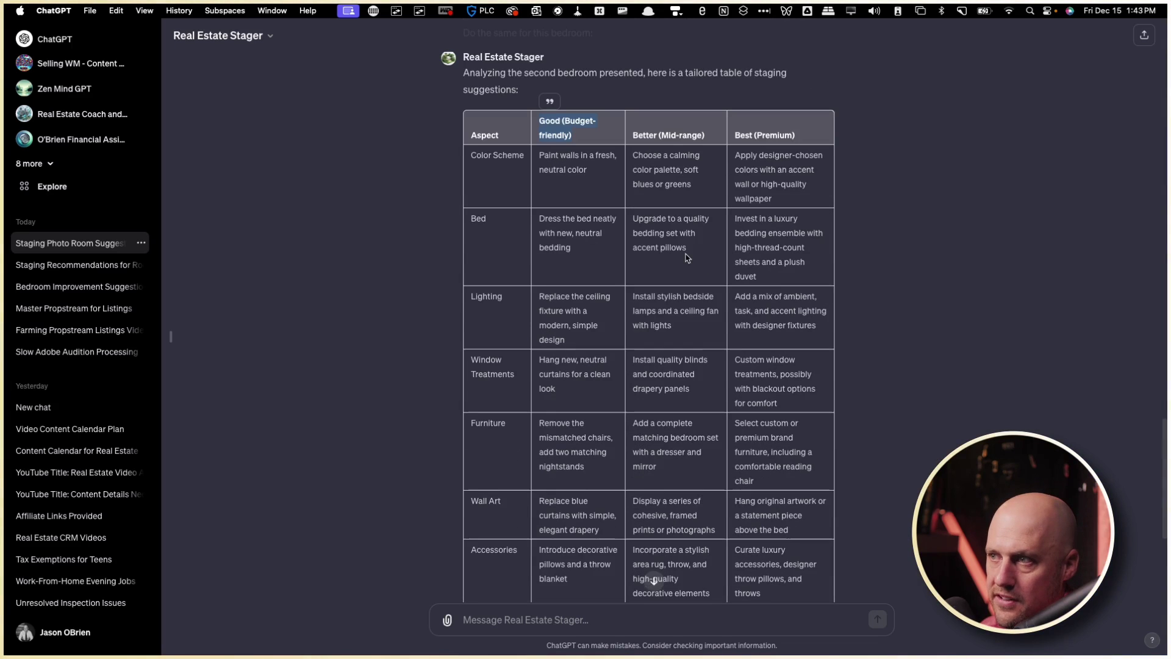
pyautogui.scroll(1, 687, 258)
pyautogui.scroll(-3, 722, 519)
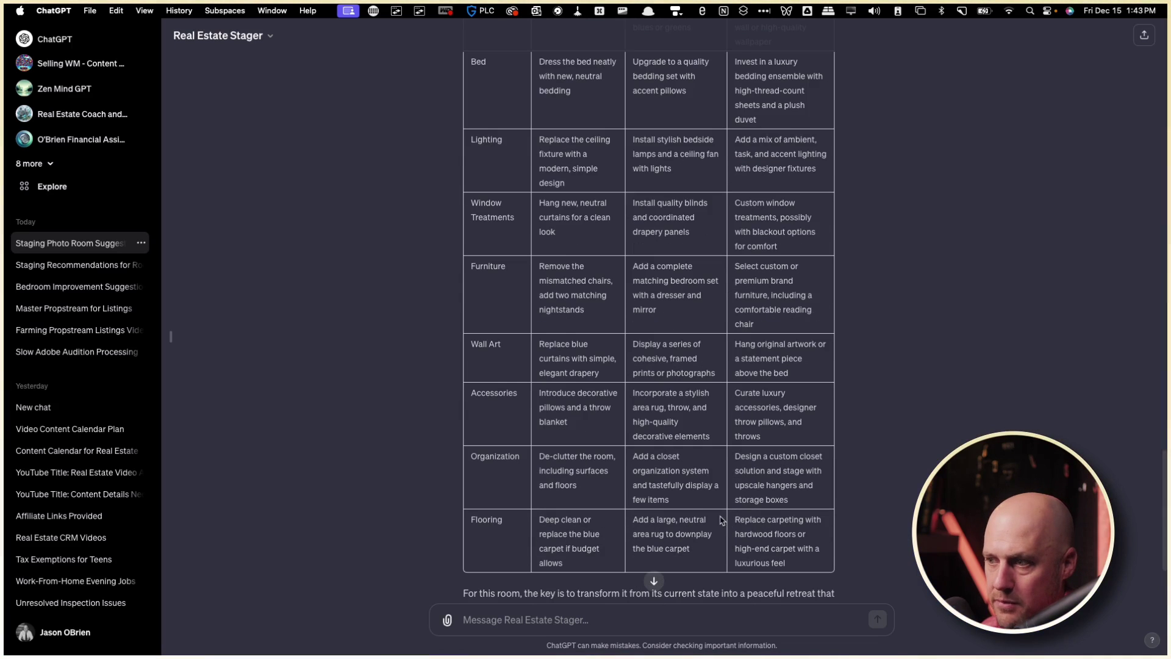
pyautogui.scroll(6, 791, 252)
pyautogui.scroll(-10, 667, 337)
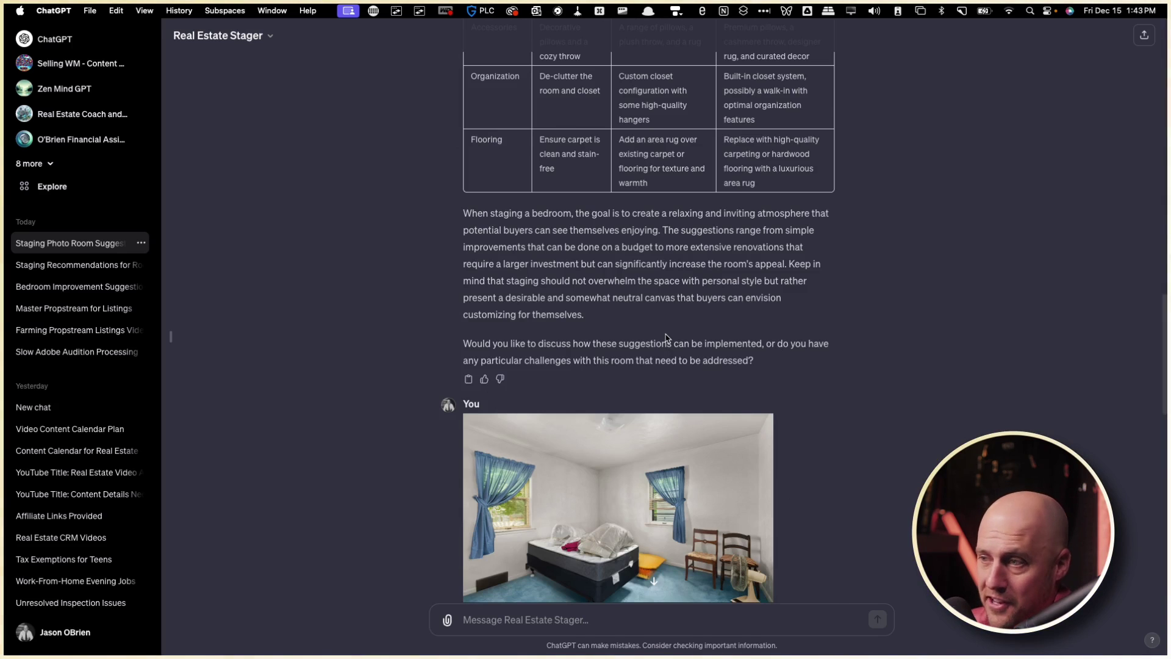
pyautogui.scroll(-4, 668, 342)
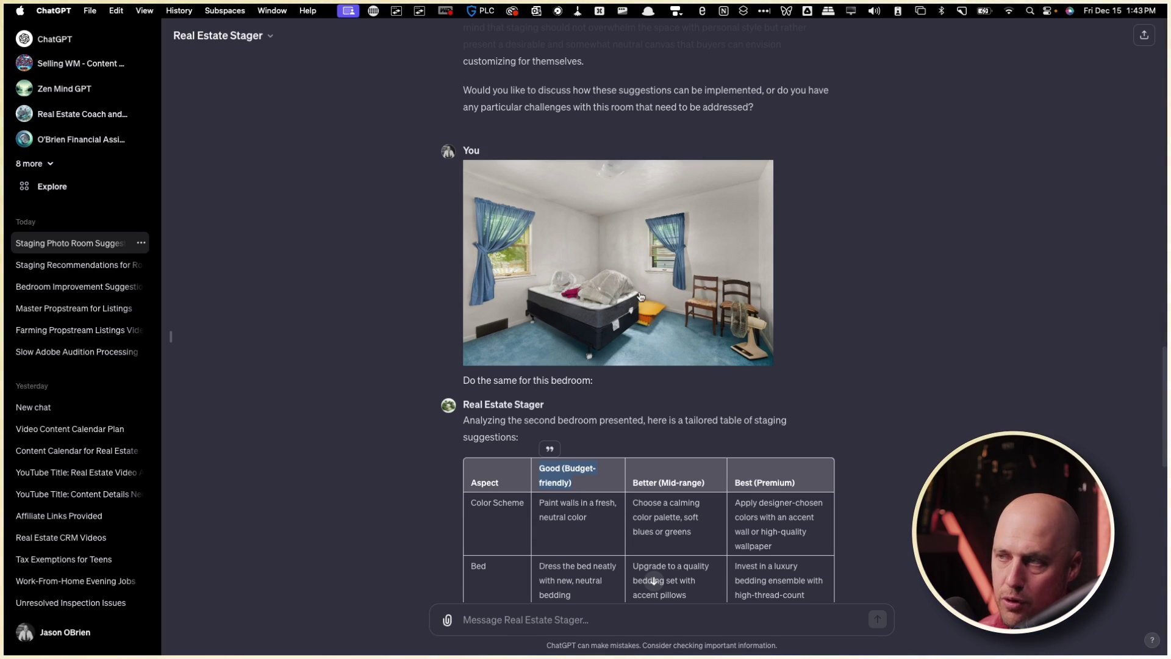
pyautogui.scroll(-10, 651, 300)
pyautogui.scroll(10, 649, 344)
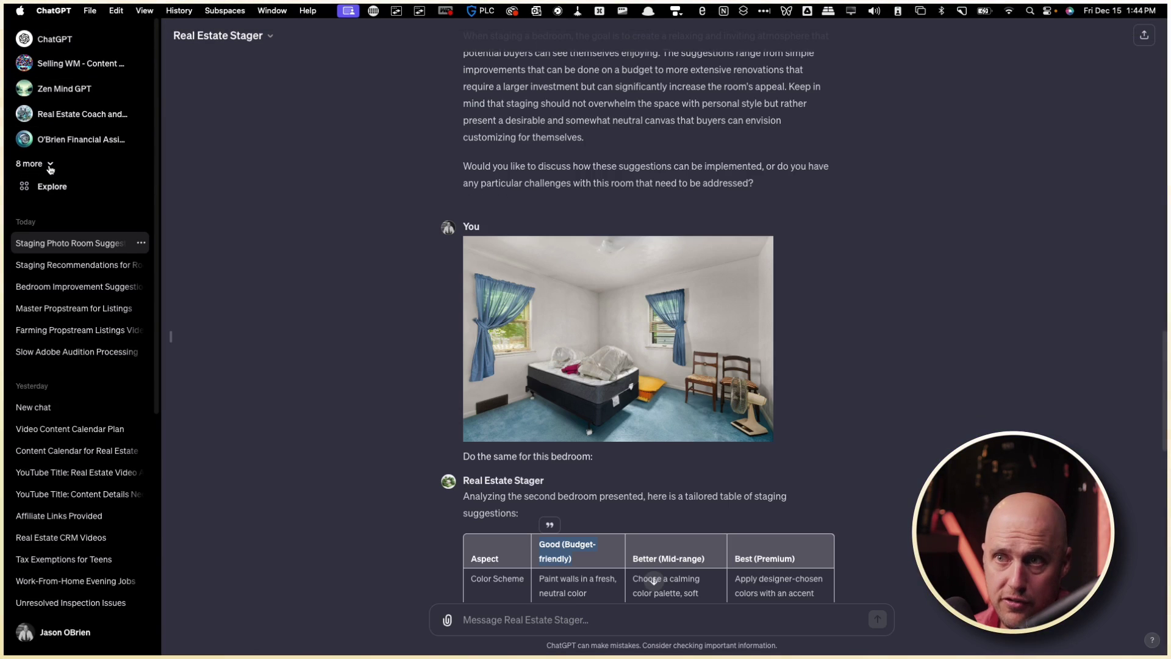
# - Show the Custom instructions with the Social Media Manager persona, highlighting the first question
pyautogui.click(78, 642)
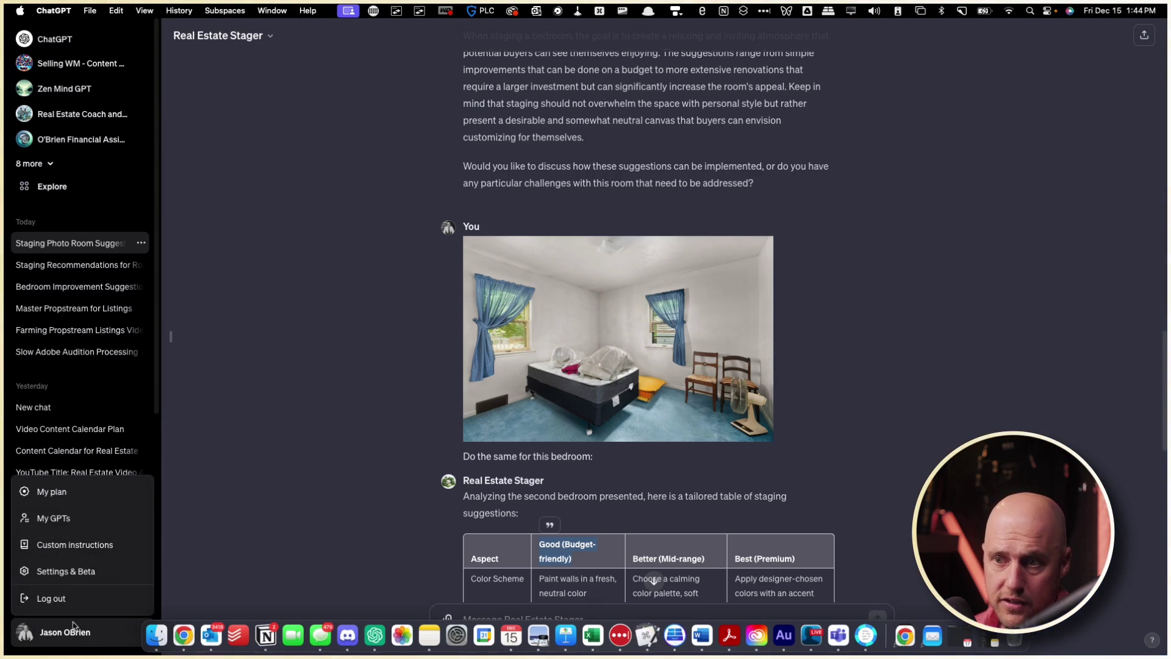
pyautogui.click(69, 549)
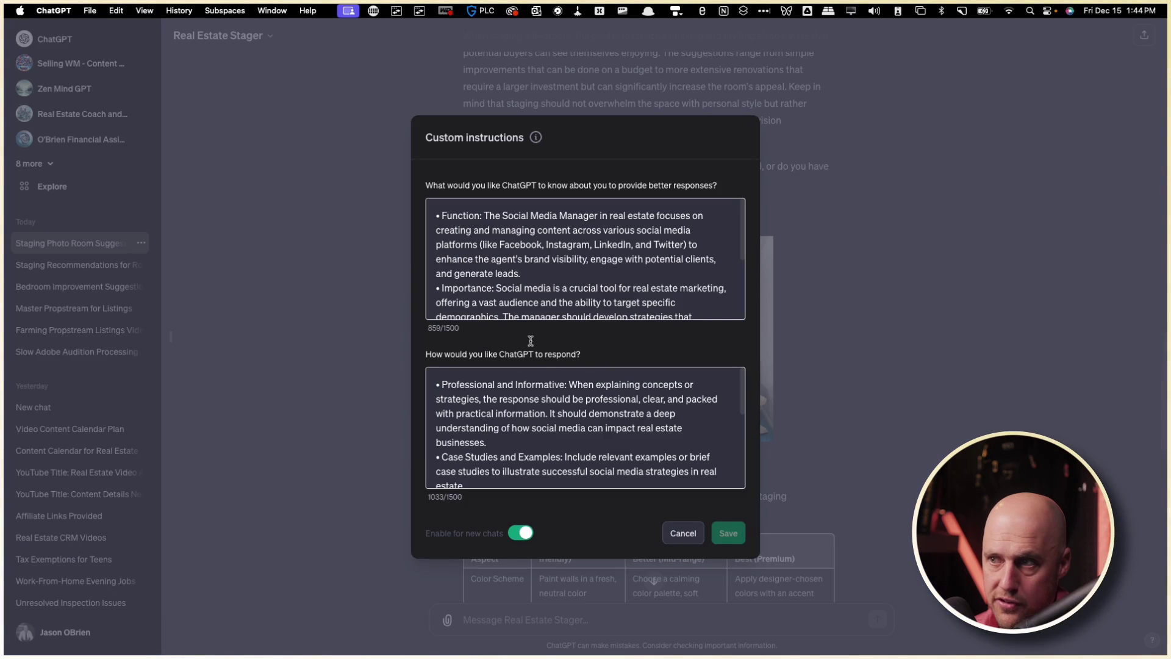
pyautogui.moveTo(426, 186); pyautogui.dragTo(708, 197)
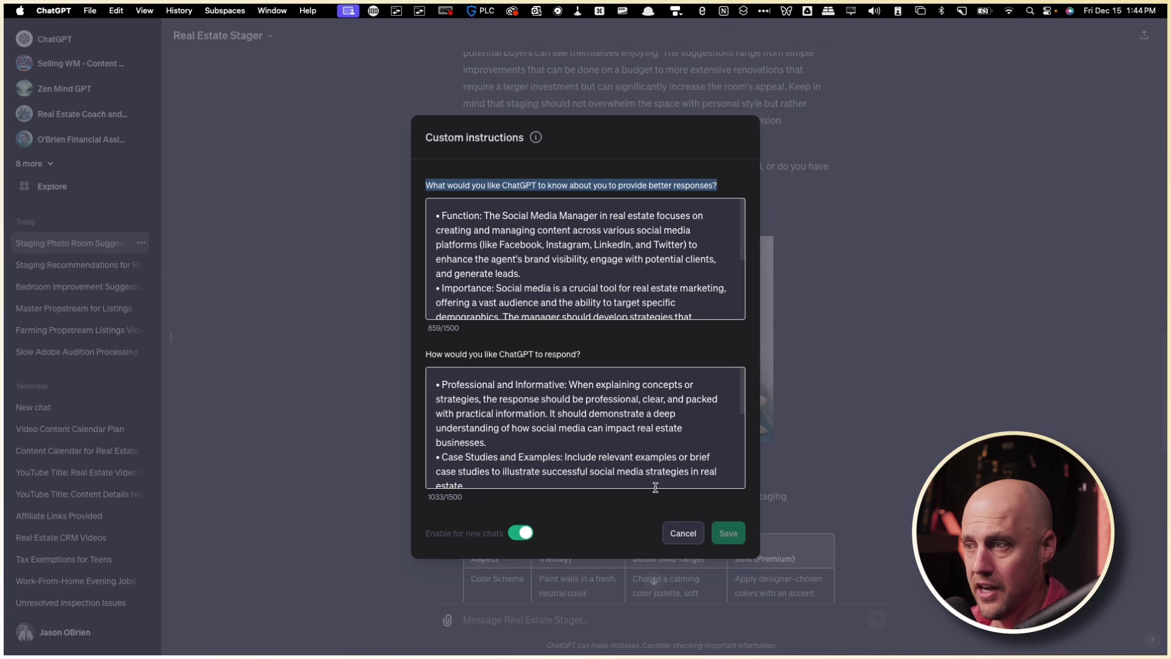
# - Dismiss Custom instructions without saving, returning to the Real Estate Stager second-bedroom chat
pyautogui.click(681, 533)
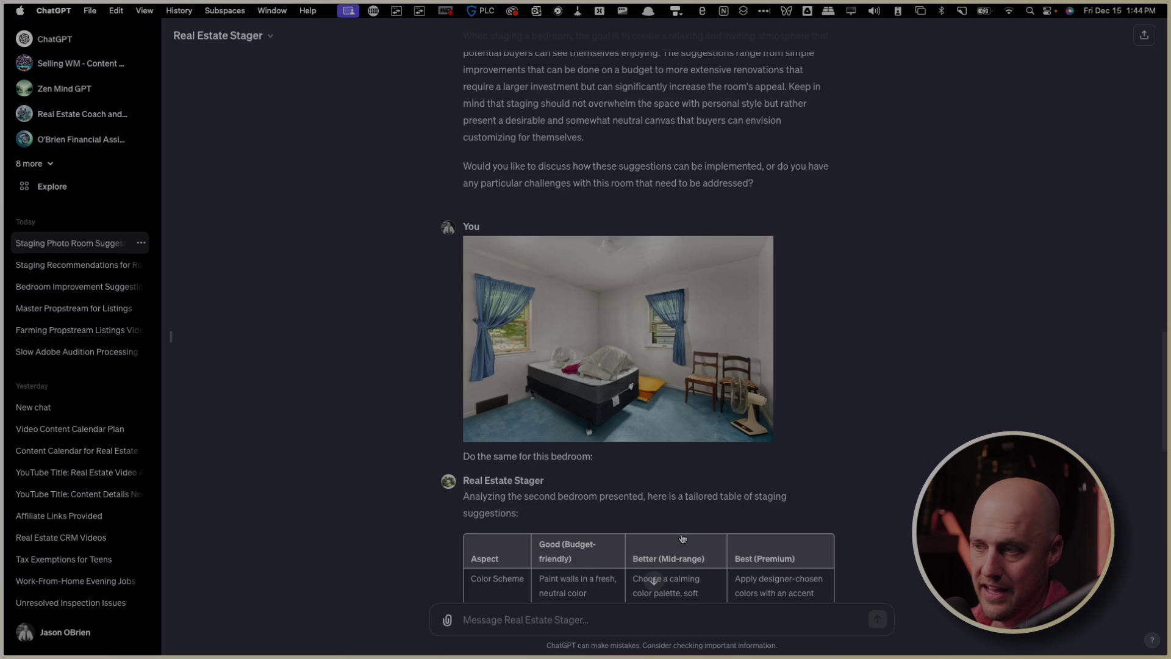